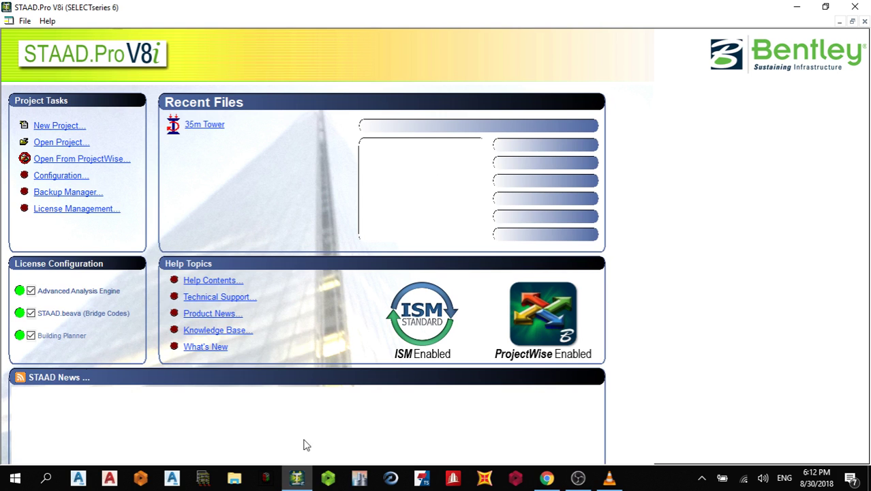
Create a new Truss project named 'transmission mast with cables' in metres and kilonewtons.
{"action": "left_click", "coordinate": [75, 126]}
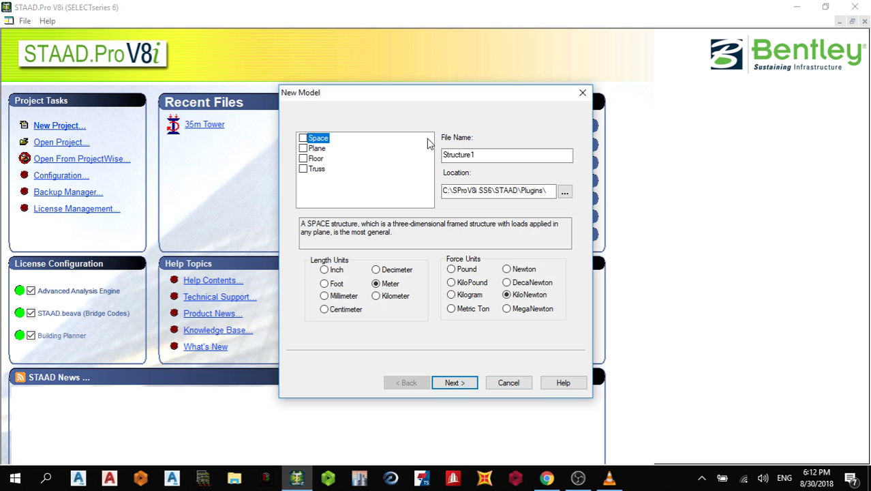
{"action": "left_click", "coordinate": [304, 169]}
{"action": "double_click", "coordinate": [468, 155]}
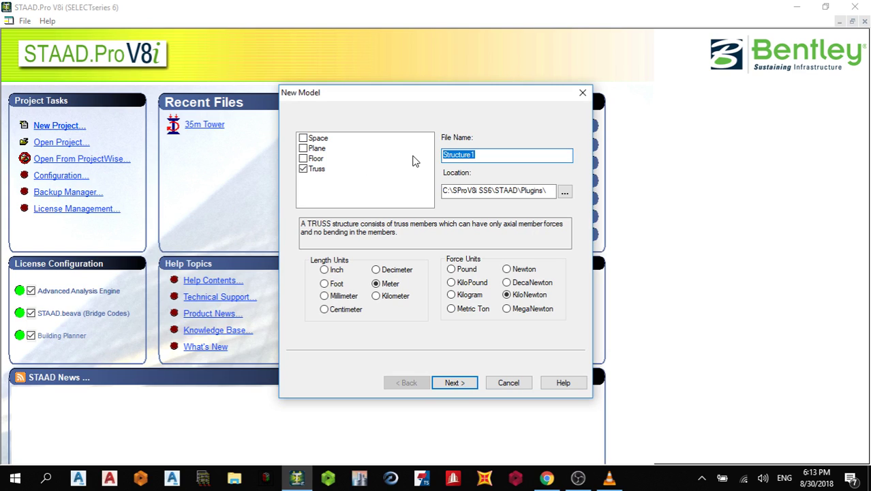
{"action": "type", "text": "transmission mast with cables"}
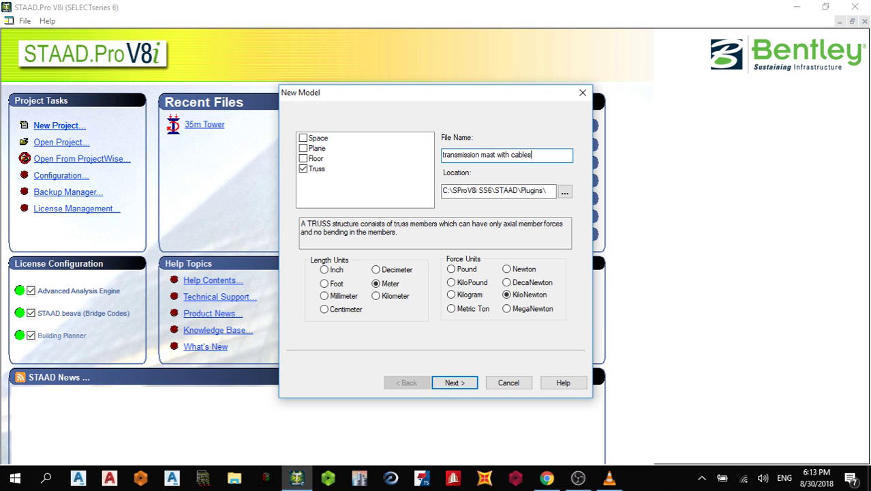
{"action": "left_click", "coordinate": [454, 383]}
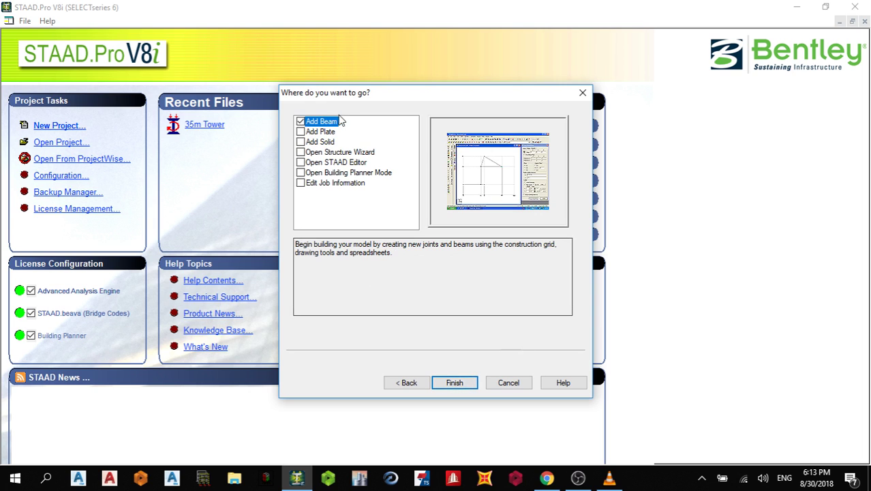
{"action": "left_click", "coordinate": [454, 382]}
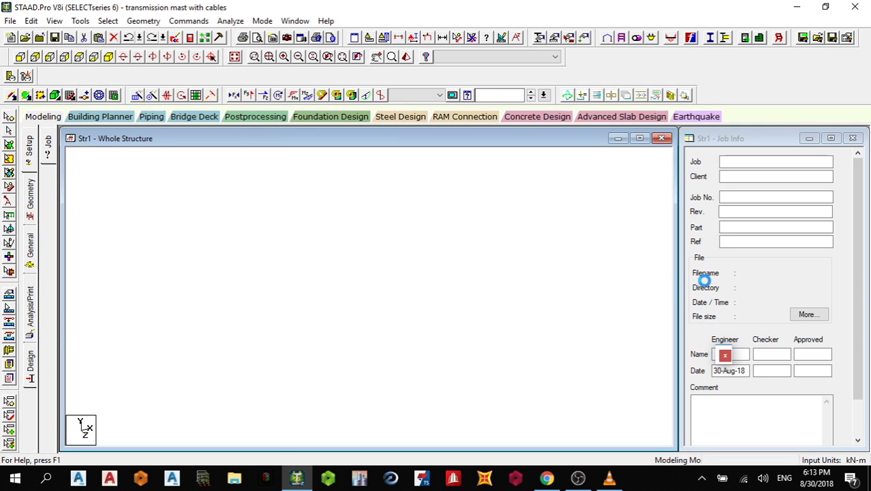
Lay the construction grid in the horizontal X-Z plane.
{"action": "left_click", "coordinate": [781, 377]}
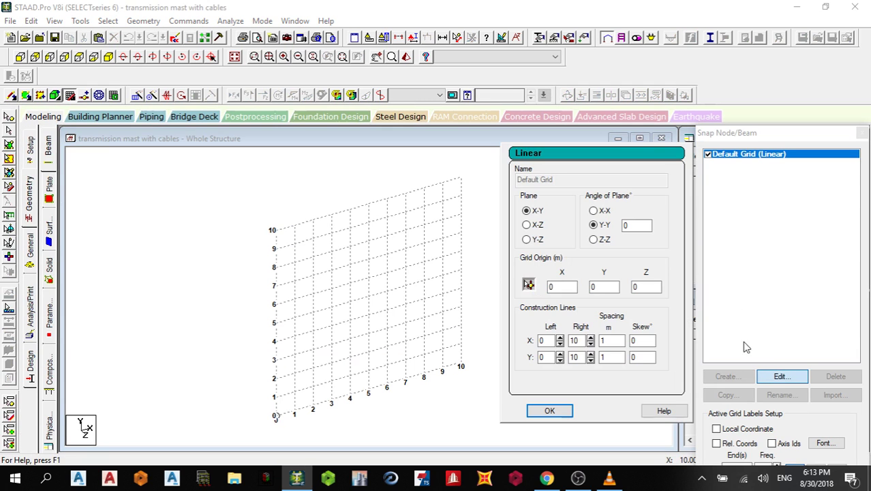
{"action": "left_click", "coordinate": [537, 226]}
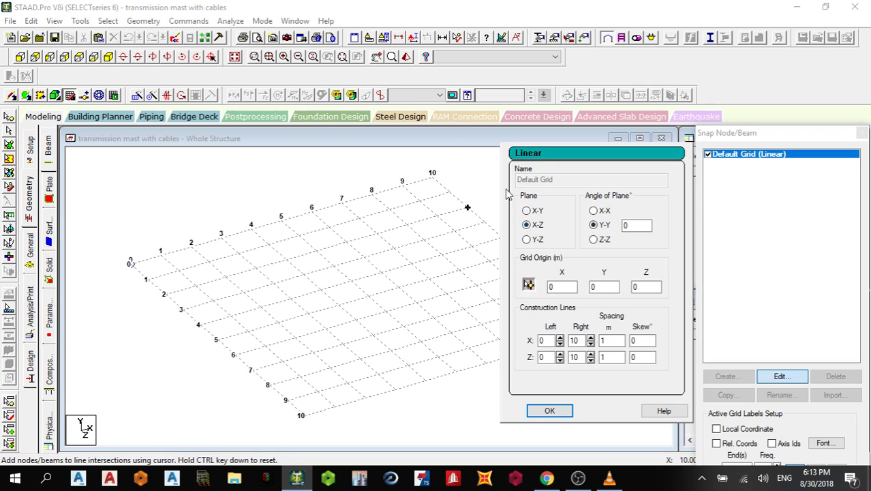
{"action": "left_click", "coordinate": [549, 411]}
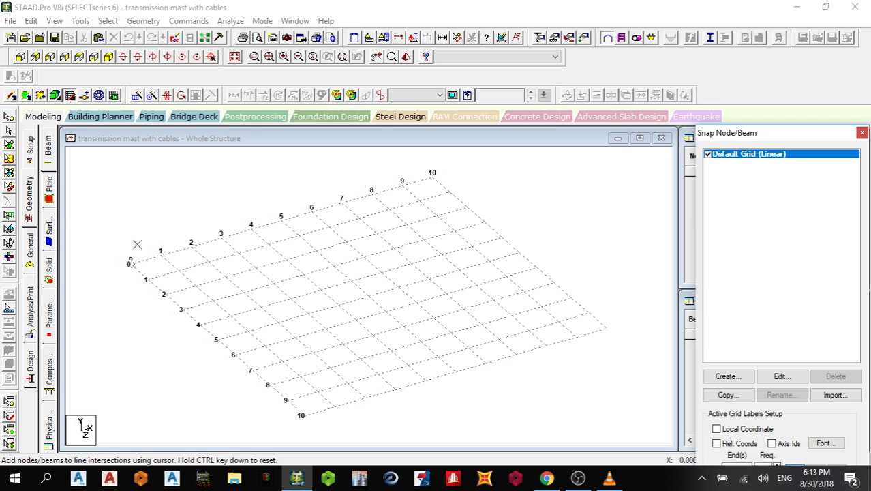
Place base nodes on grid points at (0,0,0), (3,0,0) and (0,0,3).
{"action": "left_click", "coordinate": [129, 263]}
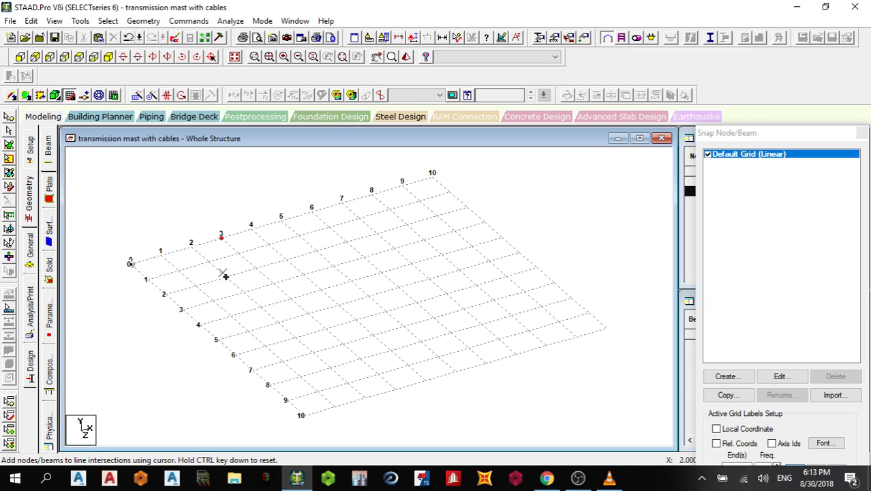
{"action": "left_click", "coordinate": [182, 308]}
{"action": "key", "text": "Escape"}
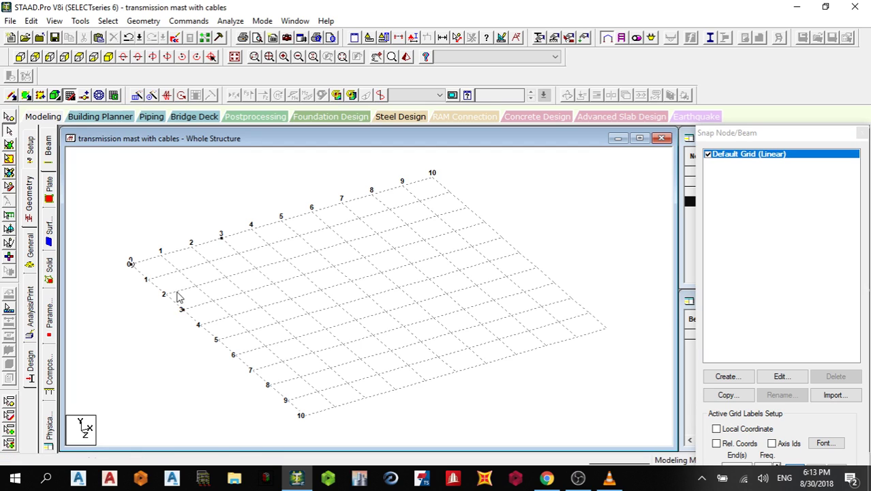
{"action": "left_click", "coordinate": [69, 95]}
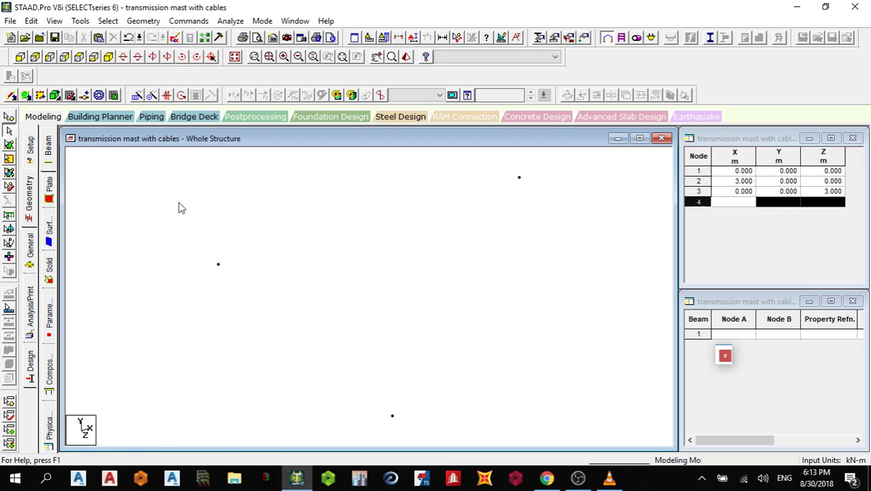
{"action": "left_click", "coordinate": [9, 128]}
Copy the three base nodes 5 m up in Y, linking them with members.
{"action": "left_click_drag", "start_coordinate": [231, 211], "coordinate": [530, 368]}
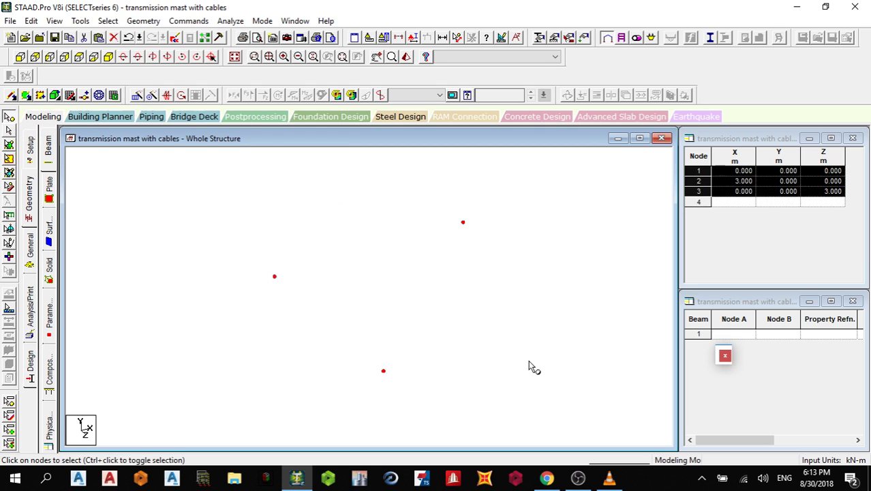
{"action": "left_click", "coordinate": [151, 96]}
{"action": "left_click", "coordinate": [305, 296]}
{"action": "left_click", "coordinate": [558, 257]}
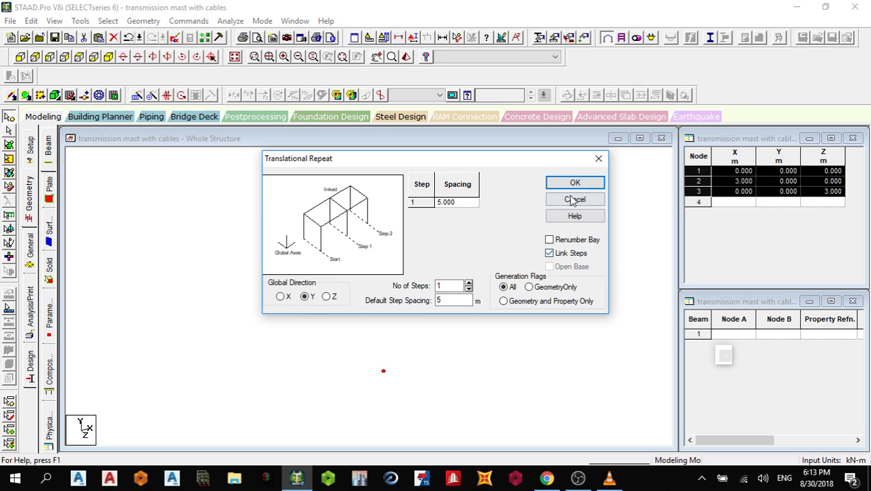
{"action": "left_click", "coordinate": [575, 183]}
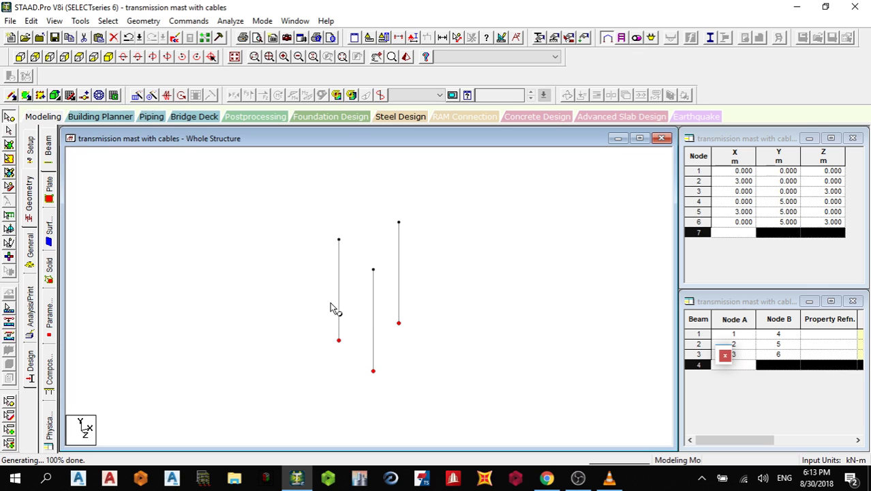
Draw six diagonal braces between the base nodes and top nodes 4–6.
{"action": "left_click", "coordinate": [12, 96]}
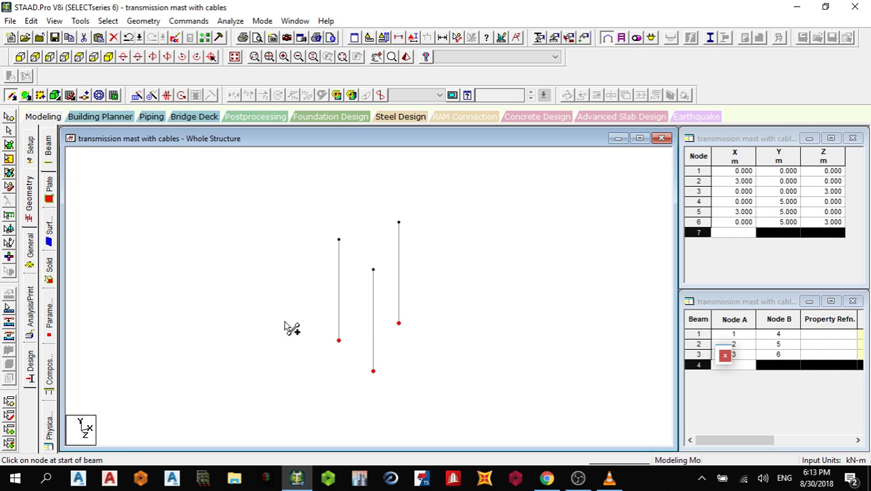
{"action": "left_click_drag", "start_coordinate": [341, 241], "coordinate": [375, 372]}
{"action": "left_click_drag", "start_coordinate": [377, 271], "coordinate": [340, 341]}
{"action": "left_click_drag", "start_coordinate": [374, 271], "coordinate": [399, 322]}
{"action": "mouse_move", "coordinate": [399, 223]}
{"action": "left_mouse_down"}
{"action": "mouse_move", "coordinate": [367, 355]}
{"action": "mouse_move", "coordinate": [374, 371]}
{"action": "left_mouse_up"}
{"action": "left_click_drag", "start_coordinate": [401, 223], "coordinate": [340, 340]}
{"action": "mouse_move", "coordinate": [340, 241]}
{"action": "left_mouse_down"}
{"action": "mouse_move", "coordinate": [409, 327]}
{"action": "mouse_move", "coordinate": [400, 323]}
{"action": "left_mouse_up"}
Select all 12 members of the braced panel for repeating.
{"action": "left_click", "coordinate": [9, 131]}
{"action": "left_click_drag", "start_coordinate": [234, 186], "coordinate": [514, 337]}
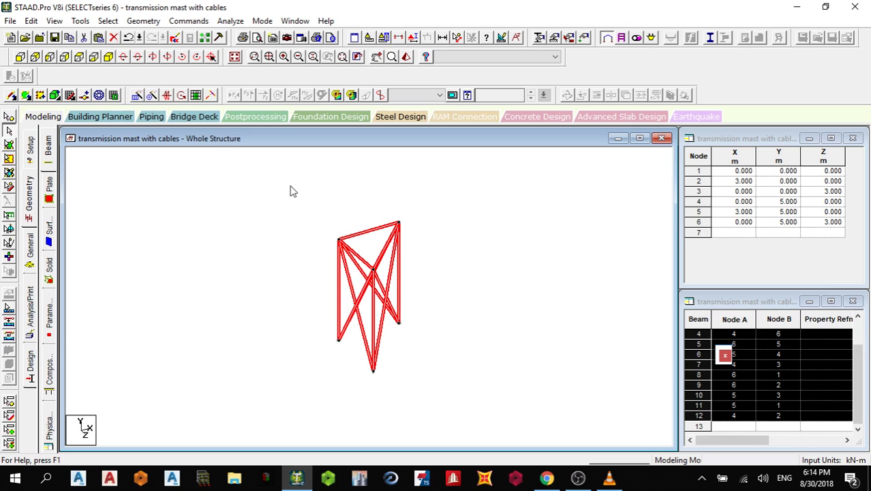
{"action": "left_click", "coordinate": [167, 95]}
Repeat the braced panel four times at 5 m along Y, reaching 25 m.
{"action": "left_click", "coordinate": [469, 283]}
{"action": "left_click", "coordinate": [469, 283]}
{"action": "left_click", "coordinate": [469, 283]}
{"action": "left_click", "coordinate": [307, 295]}
{"action": "left_click", "coordinate": [555, 182]}
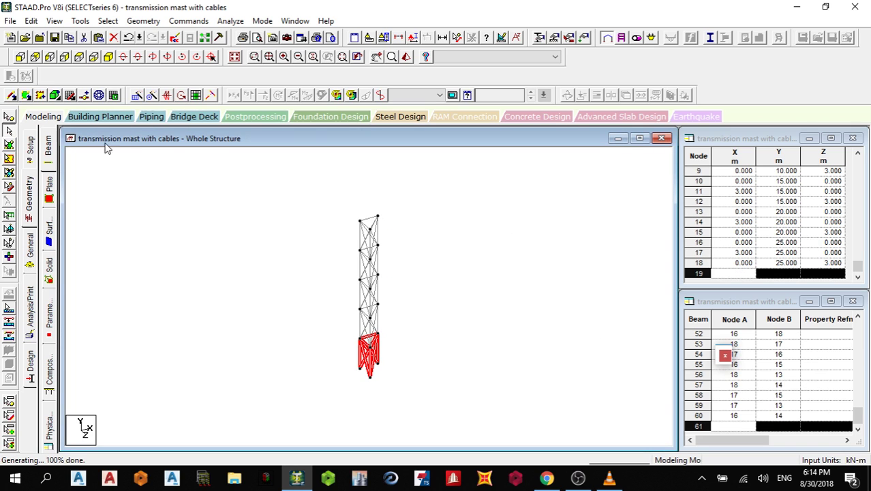
Check the top node's coordinates, then select base node 1.
{"action": "left_click", "coordinate": [8, 120]}
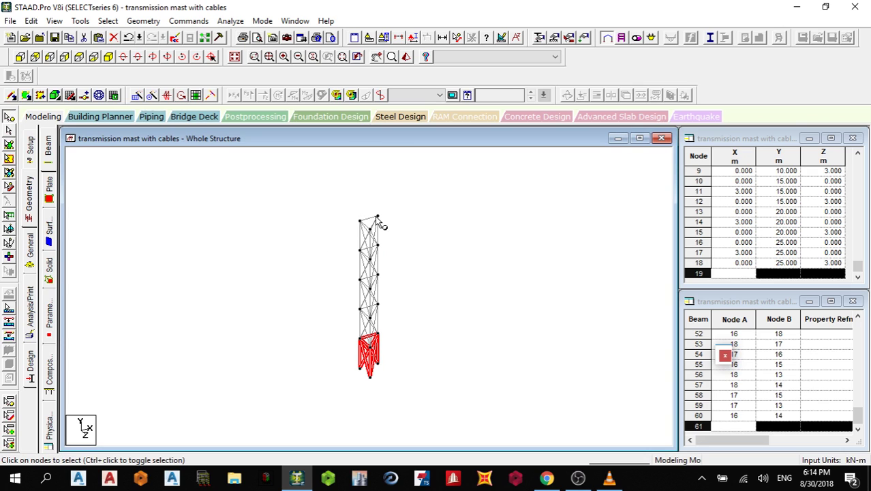
{"action": "double_click", "coordinate": [378, 218]}
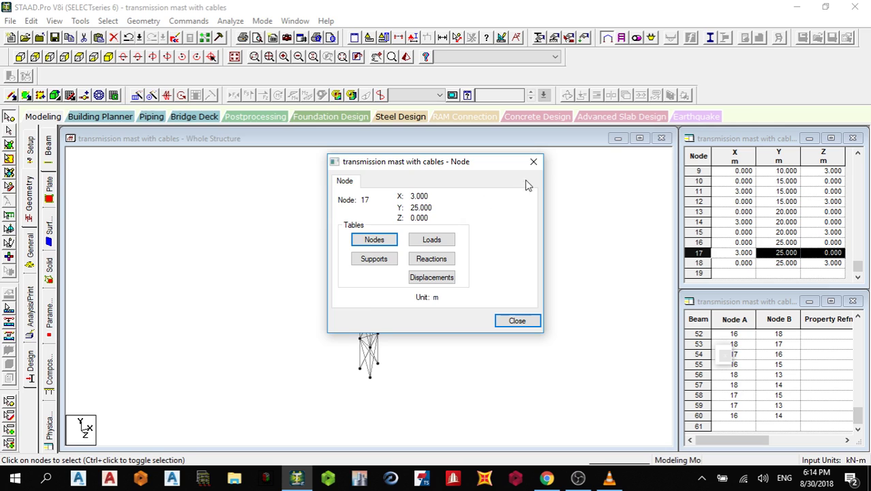
{"action": "left_click", "coordinate": [534, 161]}
{"action": "middle_click_drag", "start_coordinate": [399, 237], "coordinate": [311, 222]}
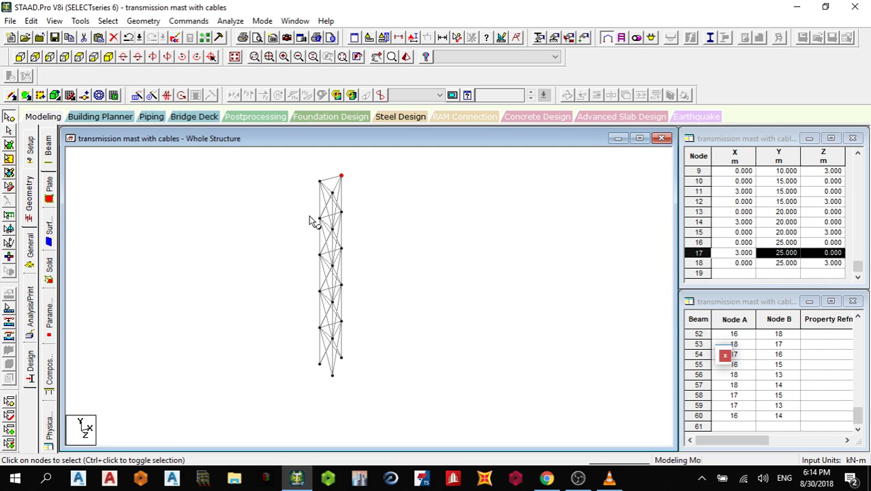
{"action": "middle_click_drag", "start_coordinate": [332, 365], "coordinate": [350, 321]}
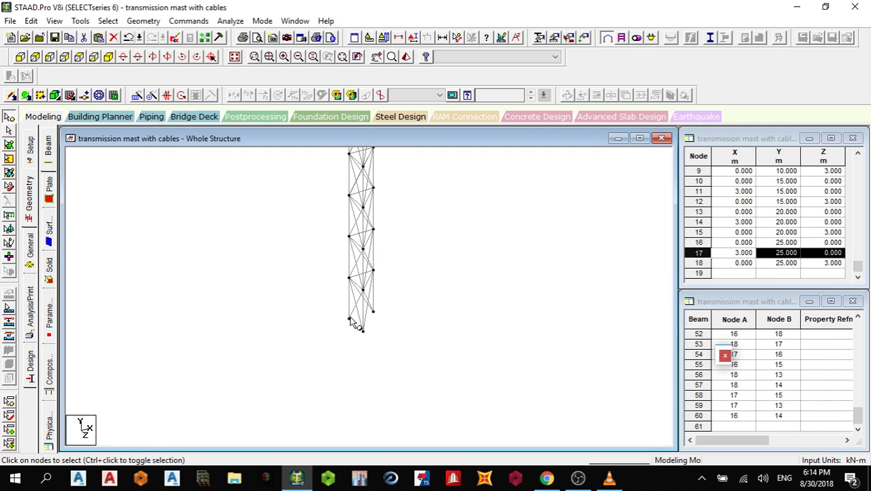
{"action": "left_click", "coordinate": [350, 322]}
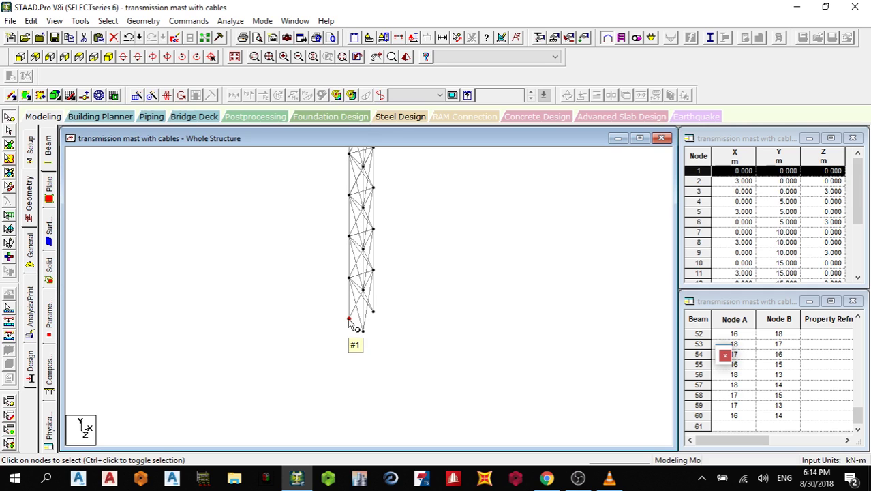
Paste three ground anchor nodes offset 6 m from the base: along −X, along Z and along X.
{"action": "key", "text": "ctrl+v"}
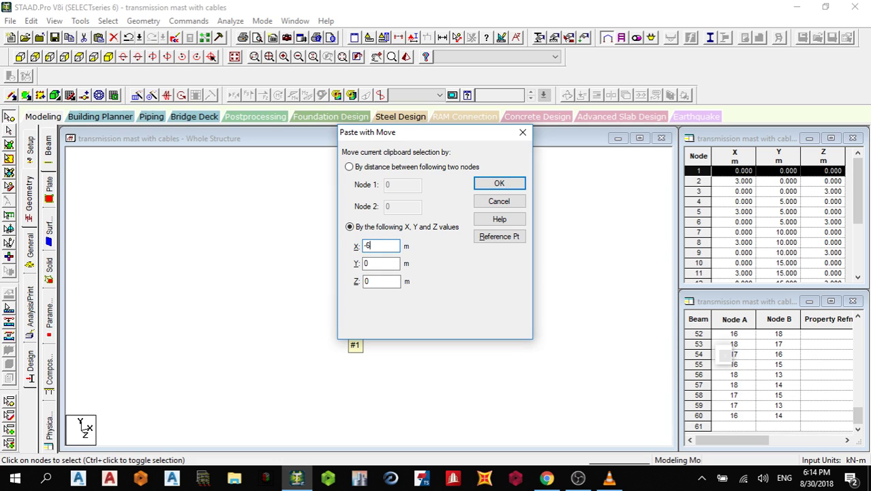
{"action": "left_click", "coordinate": [500, 183]}
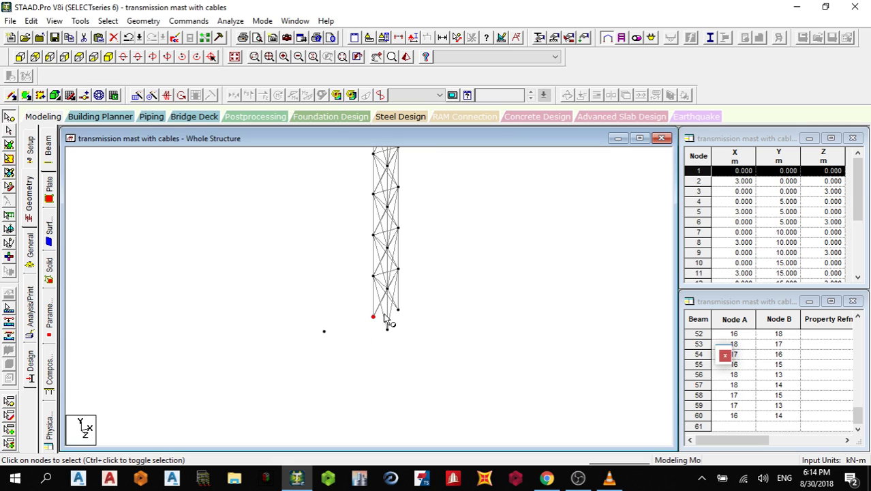
{"action": "left_click", "coordinate": [386, 332]}
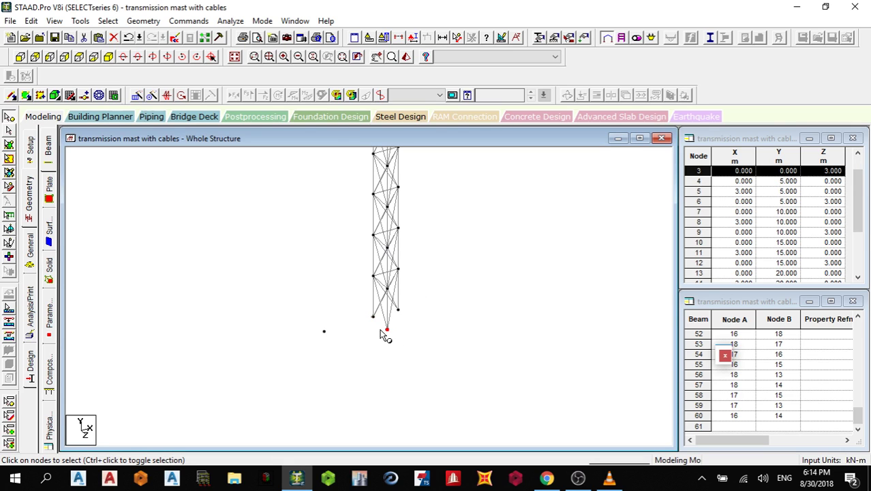
{"action": "key", "text": "ctrl+v"}
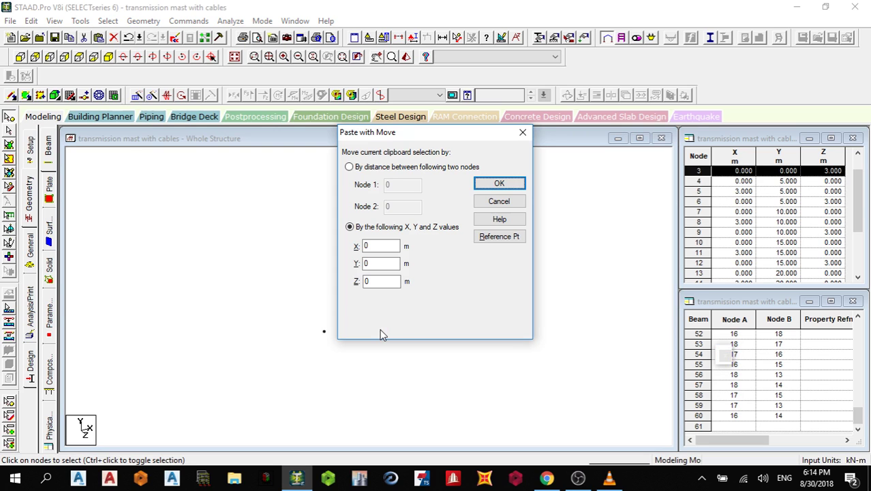
{"action": "left_click_drag", "start_coordinate": [376, 279], "coordinate": [355, 279]}
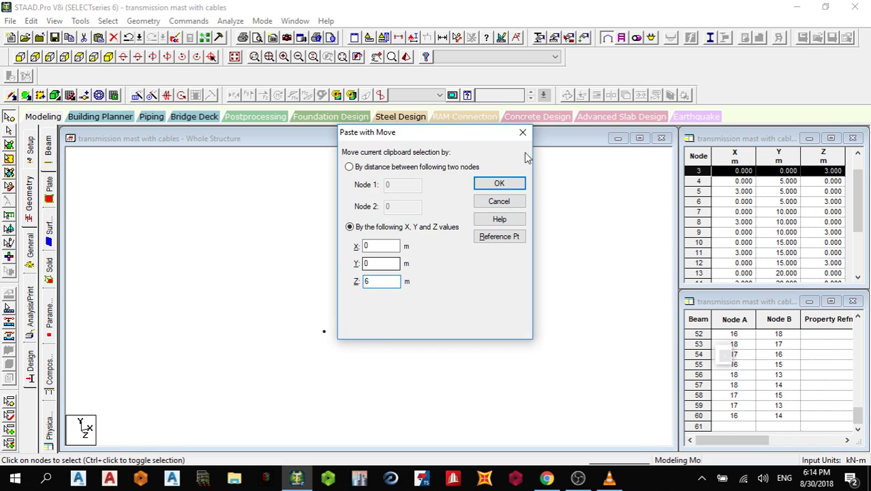
{"action": "left_click", "coordinate": [505, 182]}
{"action": "left_click", "coordinate": [388, 293]}
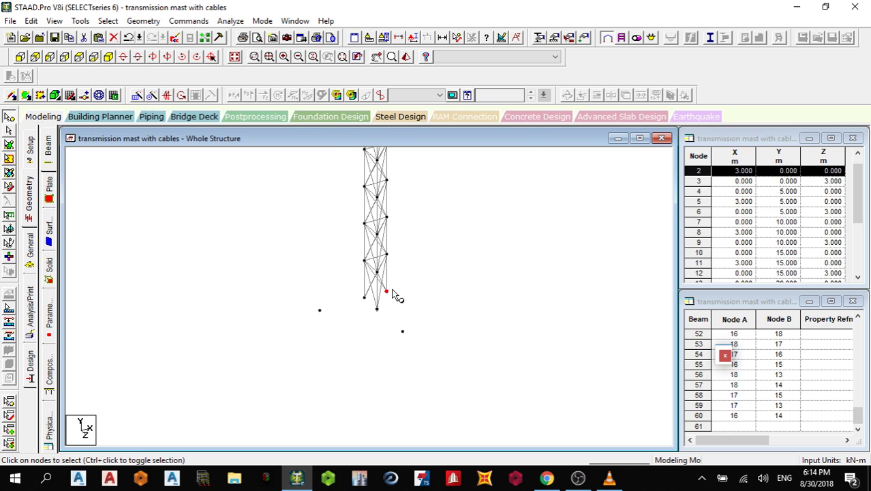
{"action": "key", "text": "ctrl+v"}
{"action": "double_click", "coordinate": [377, 247]}
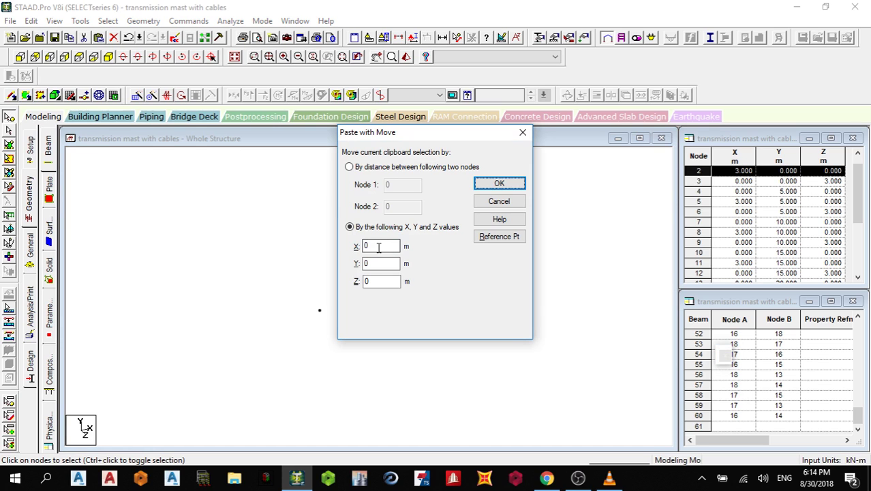
{"action": "left_click", "coordinate": [499, 185]}
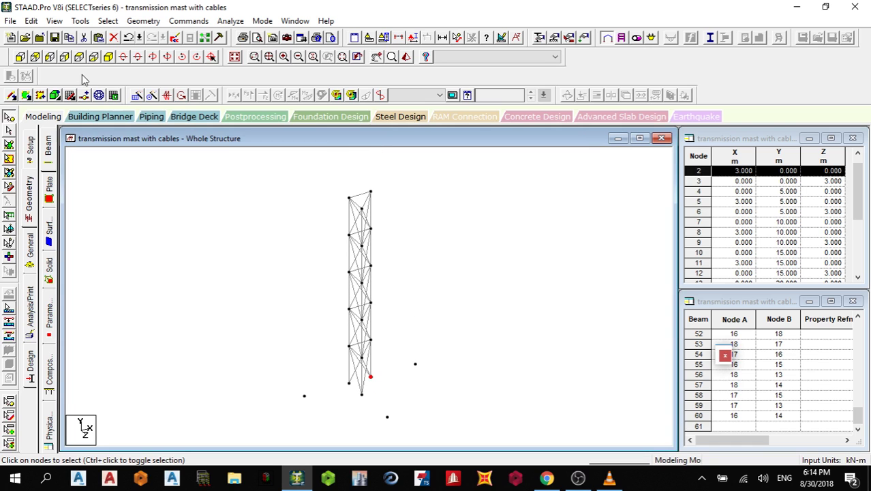
Draw three guy members from the mast top to the three ground anchors.
{"action": "left_click", "coordinate": [11, 95]}
{"action": "left_click_drag", "start_coordinate": [349, 199], "coordinate": [304, 395]}
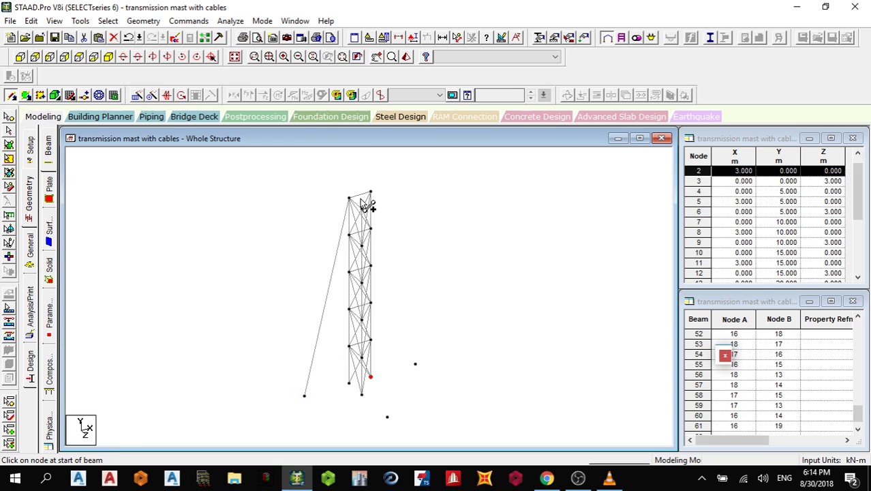
{"action": "left_click_drag", "start_coordinate": [363, 208], "coordinate": [388, 416]}
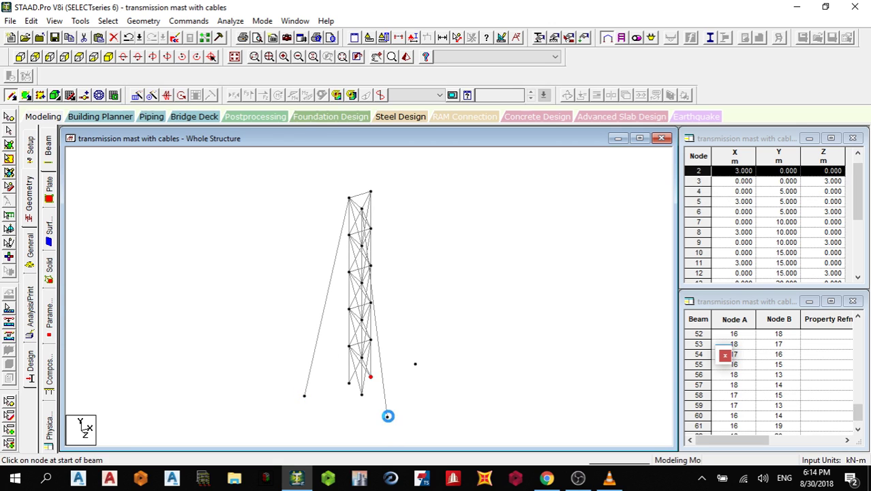
{"action": "left_click_drag", "start_coordinate": [370, 192], "coordinate": [414, 363]}
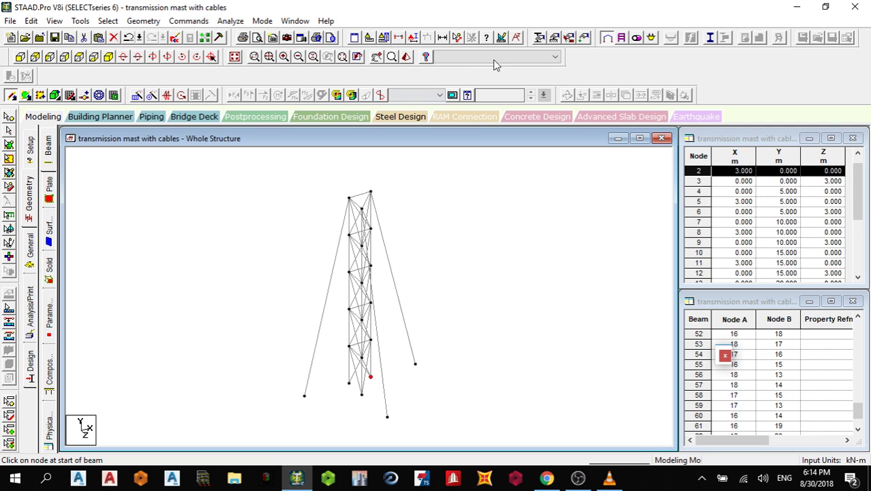
Run three more guy members from the 10 m-high node 7 to the anchors.
{"action": "left_click", "coordinate": [8, 117]}
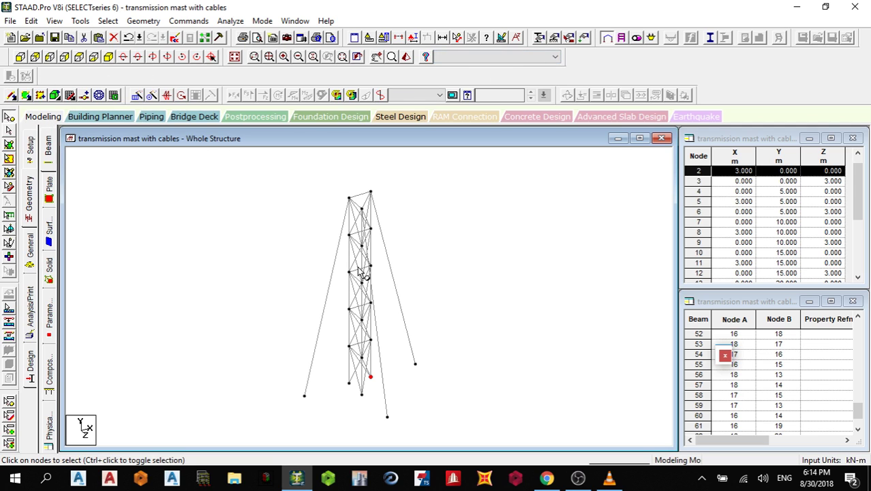
{"action": "double_click", "coordinate": [350, 274]}
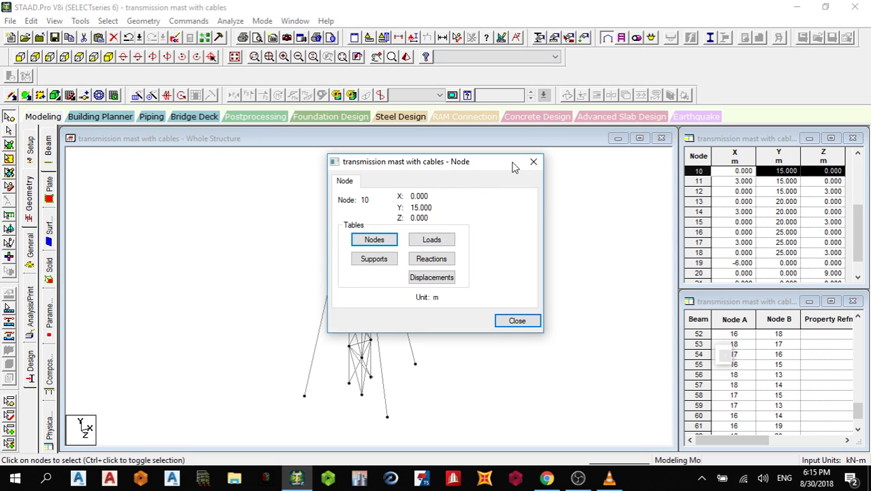
{"action": "left_click", "coordinate": [534, 162]}
{"action": "double_click", "coordinate": [351, 314]}
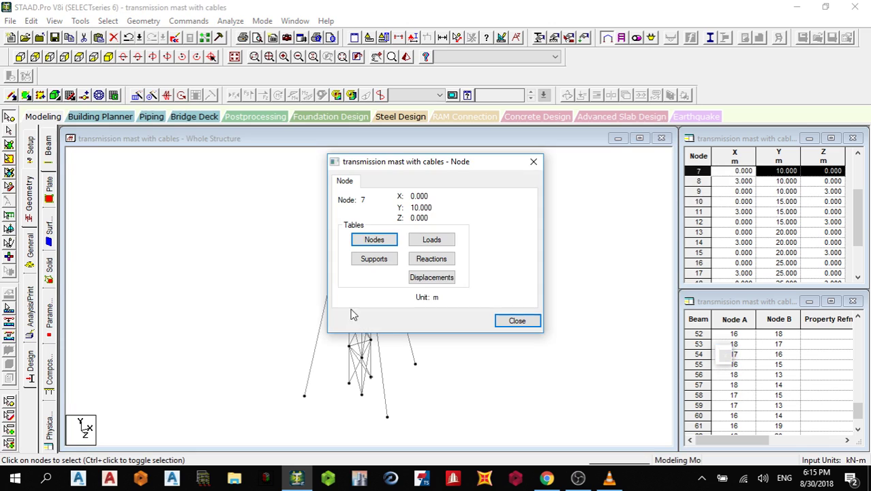
{"action": "left_click", "coordinate": [534, 161]}
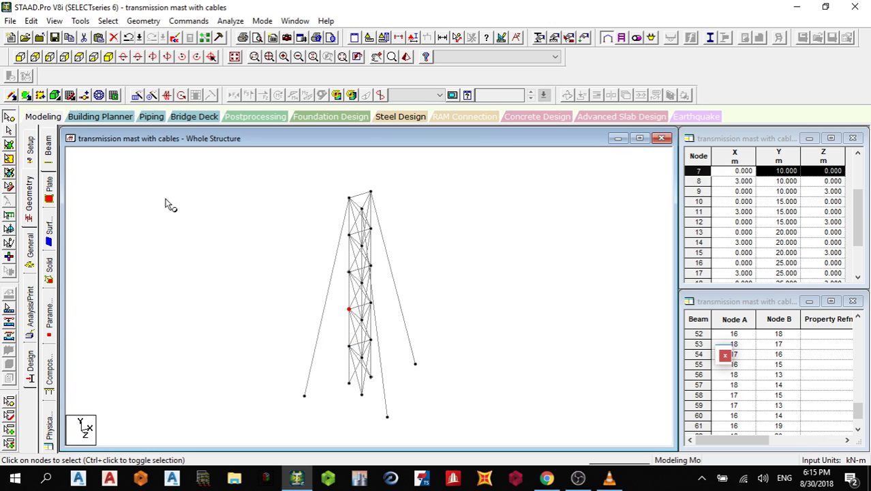
{"action": "left_click", "coordinate": [11, 94]}
{"action": "left_click_drag", "start_coordinate": [349, 272], "coordinate": [304, 395]}
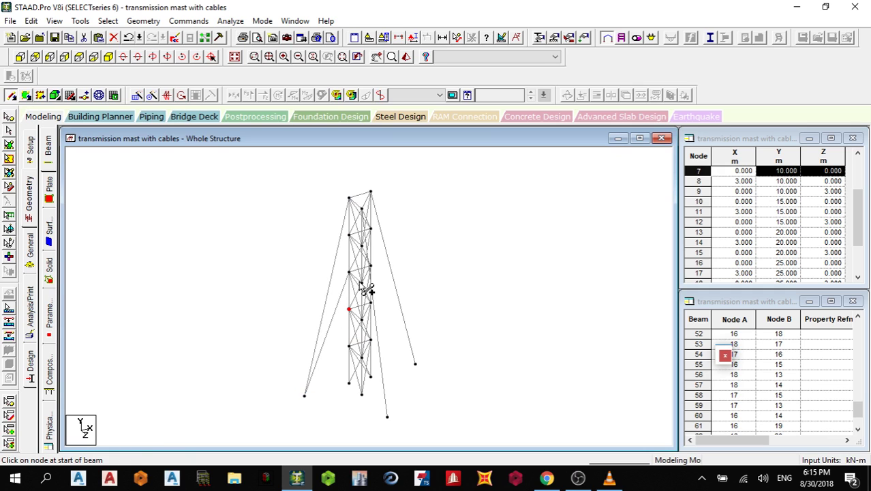
{"action": "left_click_drag", "start_coordinate": [362, 283], "coordinate": [387, 416]}
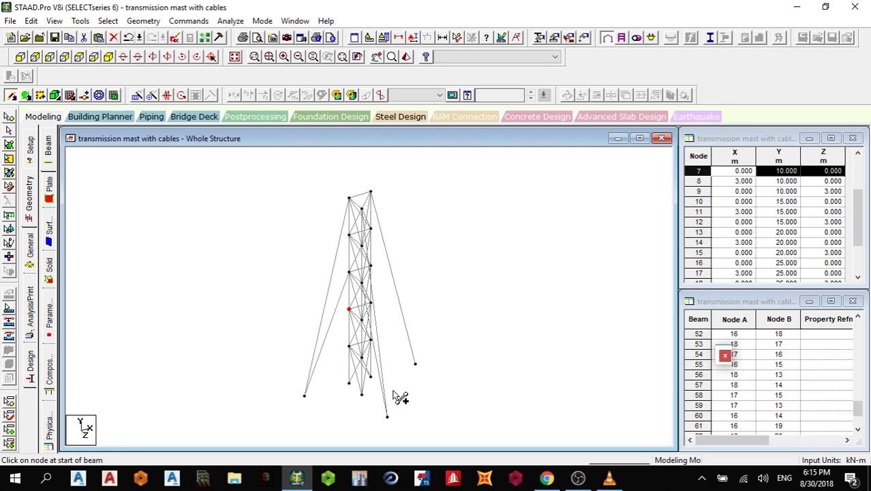
{"action": "left_click_drag", "start_coordinate": [371, 267], "coordinate": [415, 364]}
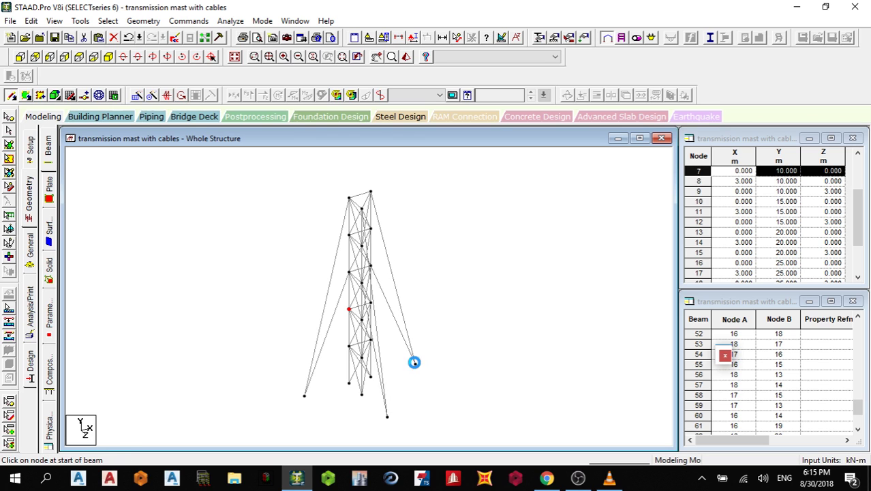
{"action": "left_click", "coordinate": [590, 38]}
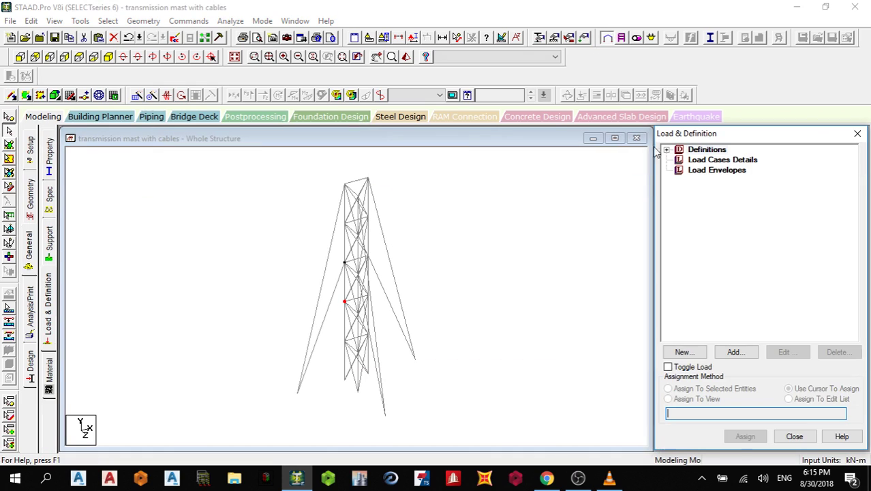
Create a cable specification with 10 kN initial tension.
{"action": "left_click", "coordinate": [571, 40]}
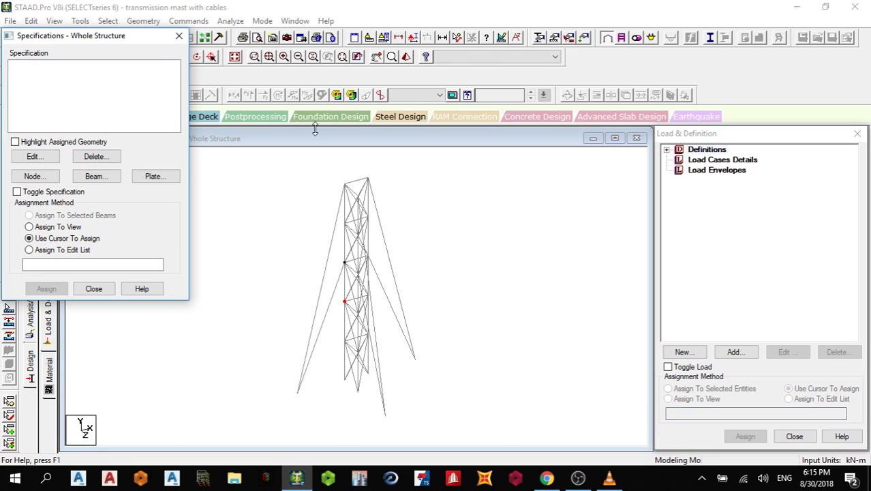
{"action": "left_click", "coordinate": [100, 173]}
{"action": "left_click", "coordinate": [220, 79]}
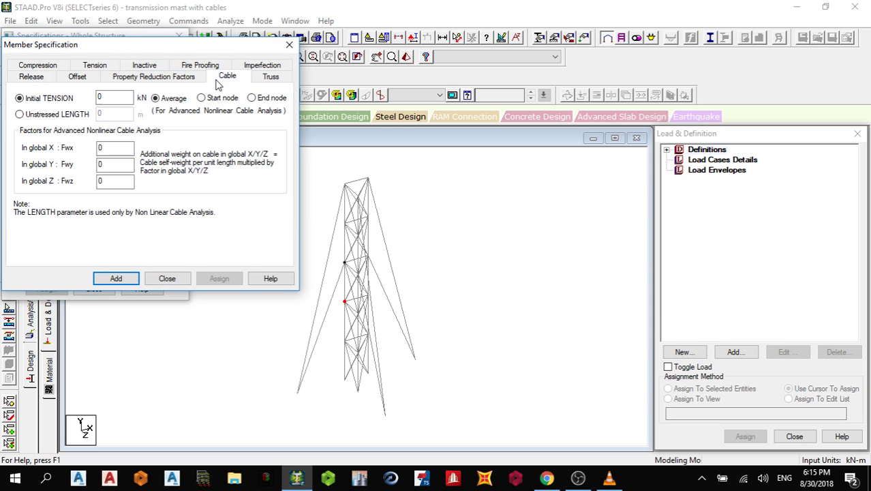
{"action": "left_click", "coordinate": [108, 99]}
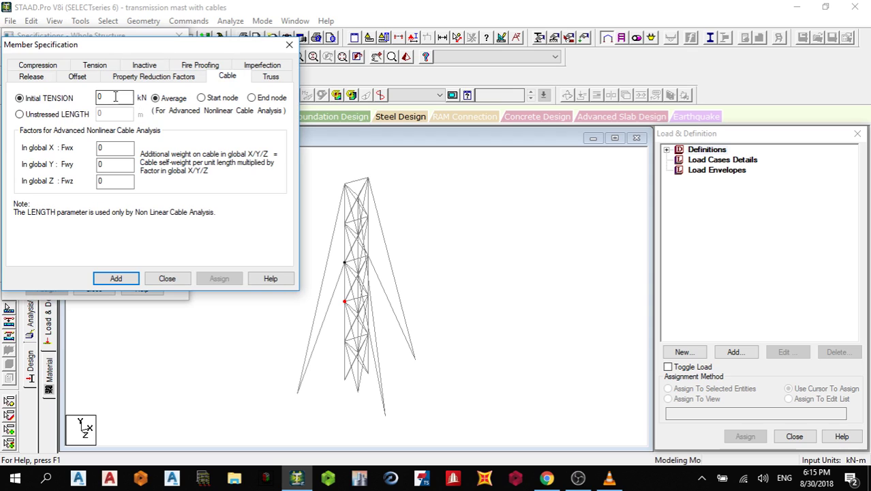
{"action": "double_click", "coordinate": [116, 96]}
{"action": "left_click", "coordinate": [116, 279]}
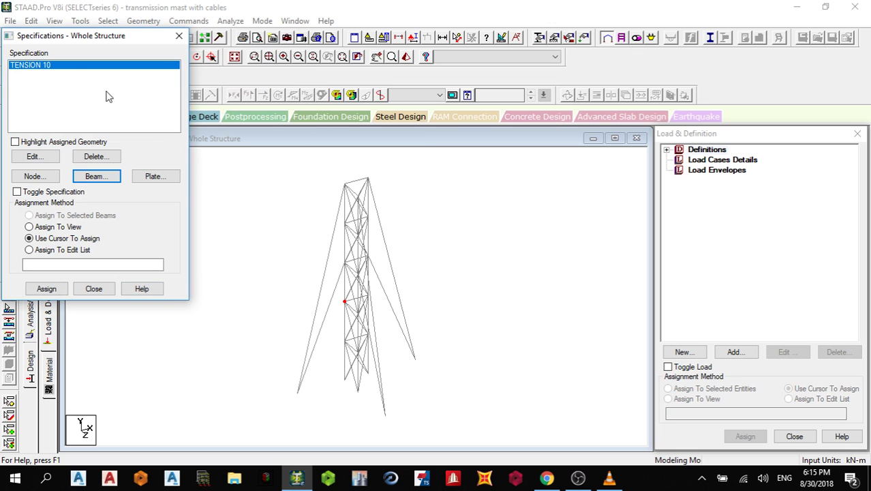
Assign the 10 kN cable specification to guy members 61–66.
{"action": "left_click", "coordinate": [319, 331]}
{"action": "left_click", "coordinate": [314, 325], "text": "ctrl"}
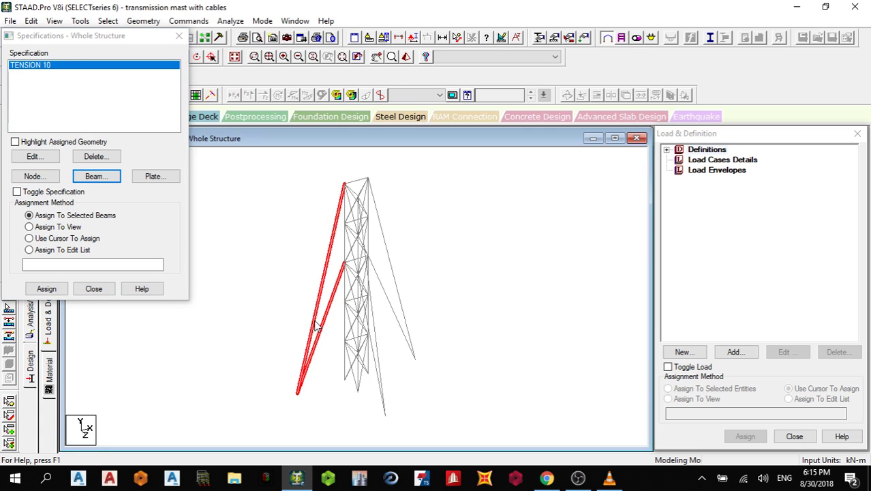
{"action": "left_click", "coordinate": [402, 328], "text": "ctrl"}
{"action": "left_click", "coordinate": [408, 329], "text": "ctrl"}
{"action": "left_click", "coordinate": [383, 391], "text": "ctrl"}
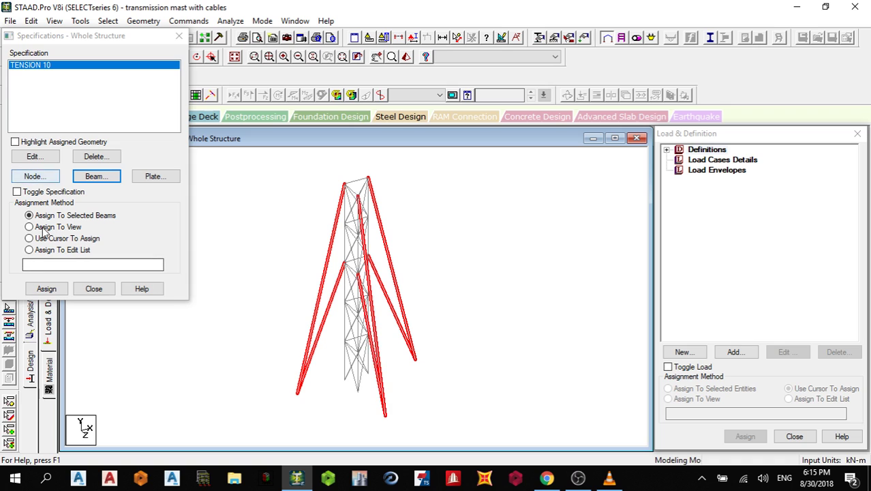
{"action": "left_click", "coordinate": [48, 289]}
{"action": "left_click", "coordinate": [154, 198]}
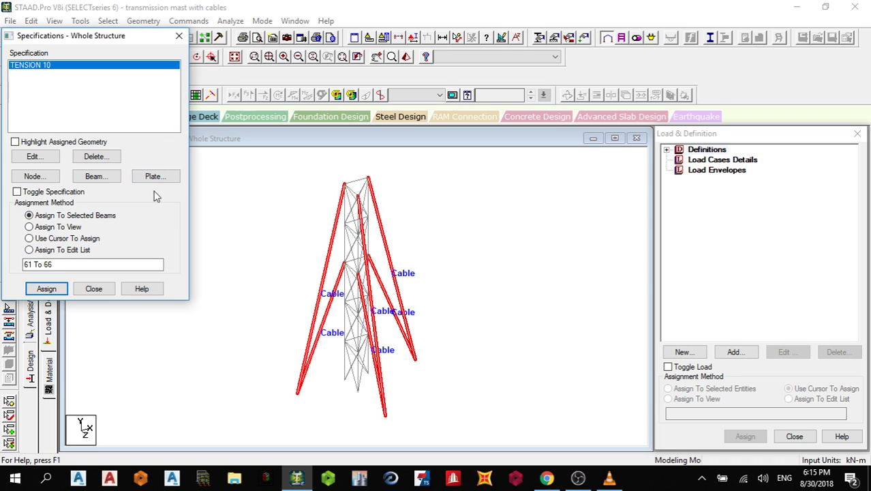
{"action": "left_click", "coordinate": [178, 34]}
{"action": "left_click", "coordinate": [453, 246]}
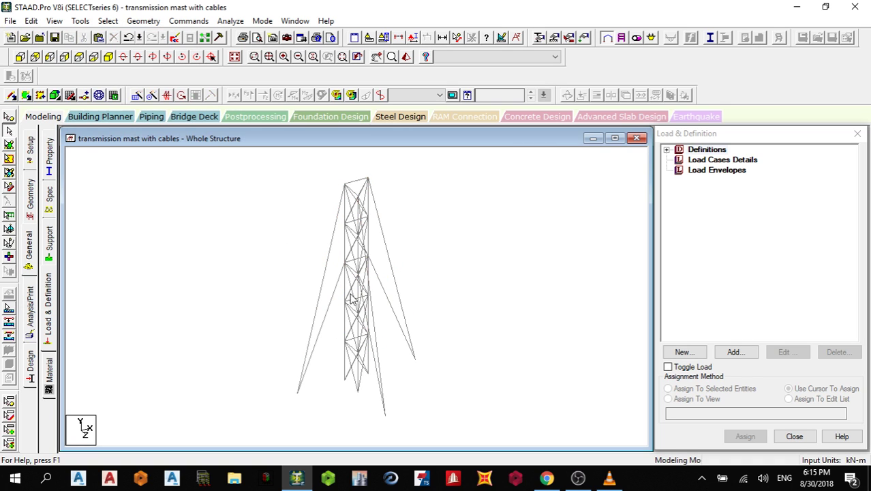
Create a new pinned support as Support 2.
{"action": "left_click", "coordinate": [20, 57]}
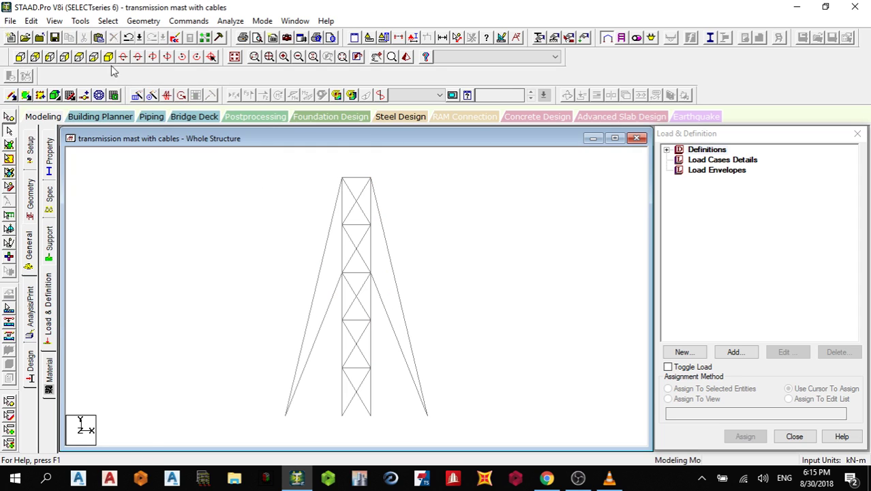
{"action": "left_click", "coordinate": [49, 242]}
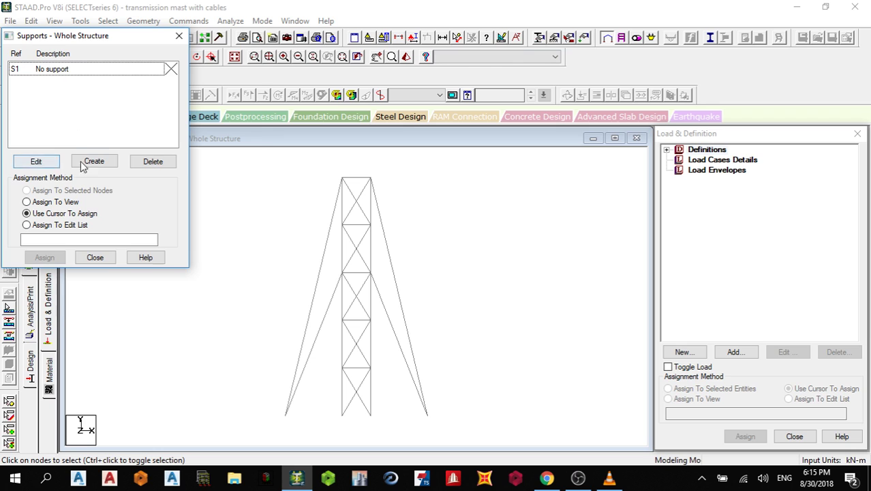
{"action": "left_click", "coordinate": [88, 160]}
{"action": "left_click", "coordinate": [49, 39]}
{"action": "left_click", "coordinate": [81, 303]}
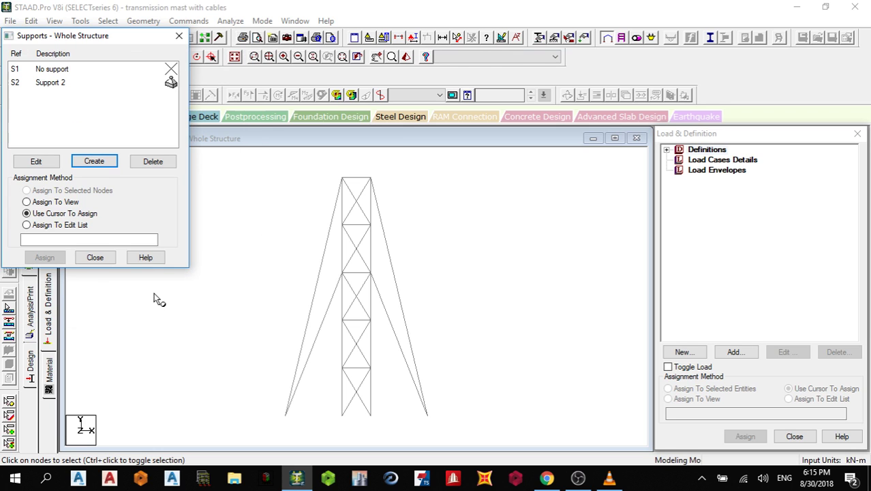
Assign Support 2 to mast base nodes 1–3 and anchor nodes 19–21.
{"action": "left_click_drag", "start_coordinate": [126, 36], "coordinate": [142, 125]}
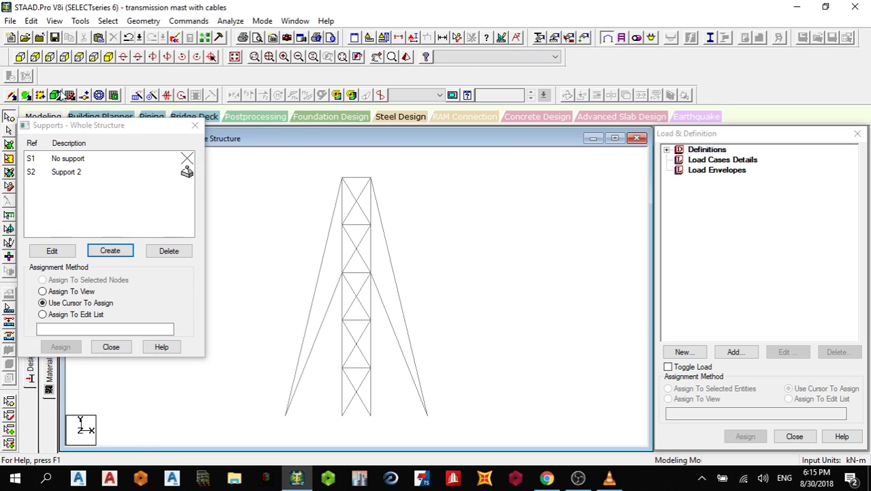
{"action": "middle_click_drag", "start_coordinate": [364, 400], "coordinate": [363, 290]}
{"action": "left_click_drag", "start_coordinate": [296, 299], "coordinate": [503, 341]}
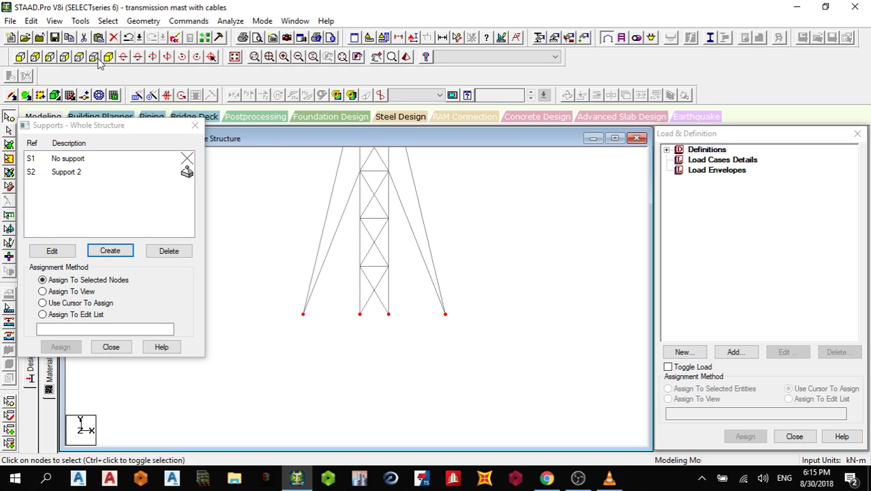
{"action": "left_click", "coordinate": [108, 58]}
{"action": "left_click", "coordinate": [57, 173]}
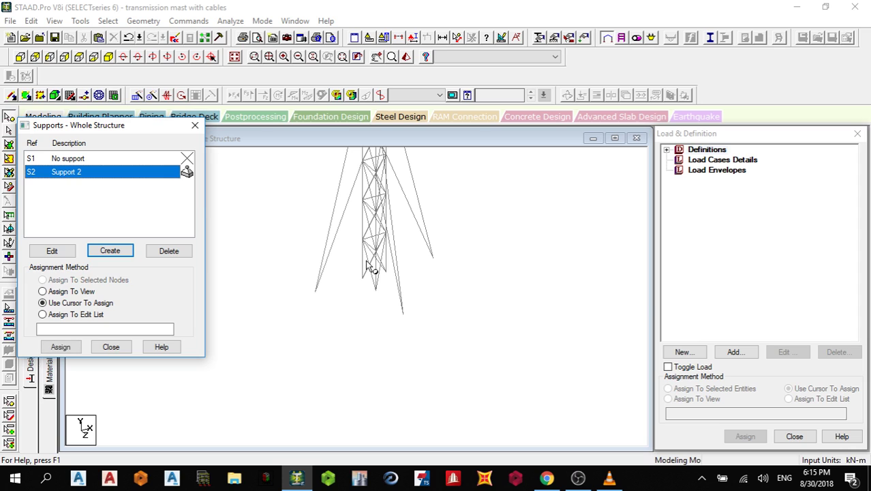
{"action": "left_click_drag", "start_coordinate": [306, 271], "coordinate": [488, 319]}
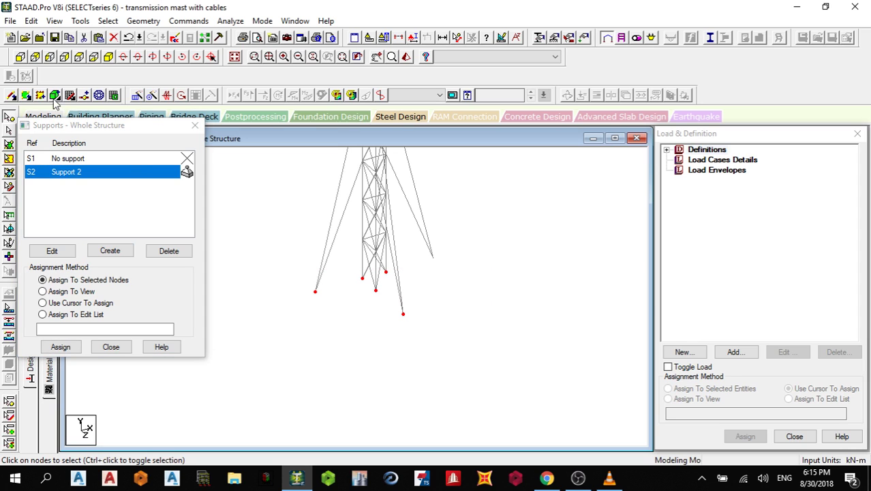
{"action": "left_click", "coordinate": [35, 59]}
{"action": "left_click_drag", "start_coordinate": [284, 305], "coordinate": [510, 345]}
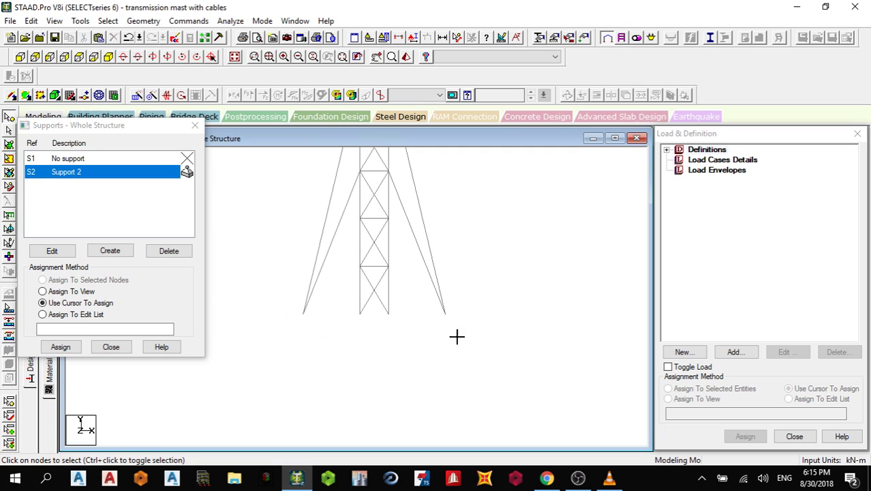
{"action": "left_click", "coordinate": [108, 57]}
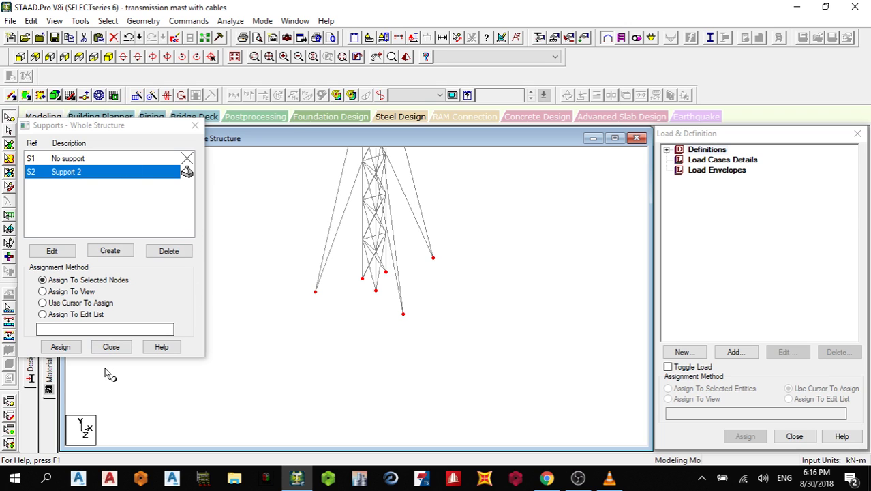
{"action": "left_click", "coordinate": [61, 346]}
{"action": "left_click", "coordinate": [164, 274]}
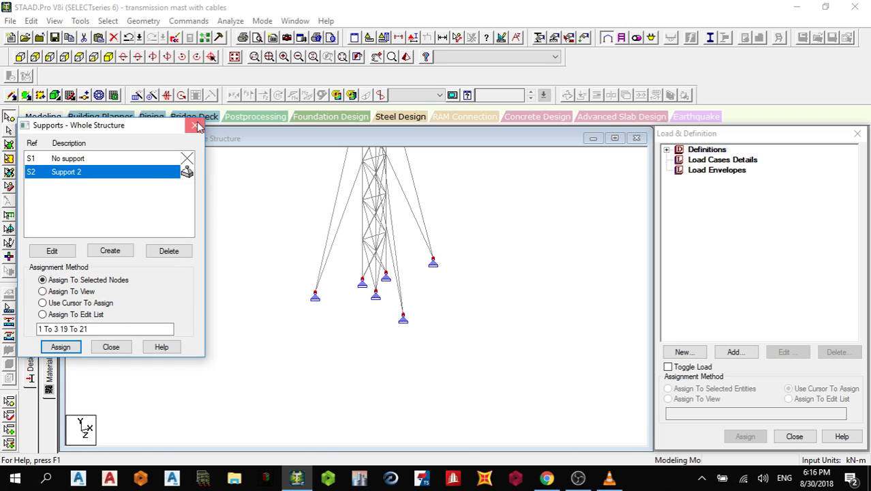
{"action": "left_click", "coordinate": [195, 124]}
{"action": "scroll", "coordinate": [279, 301], "scroll_direction": "down", "scroll_amount": 4}
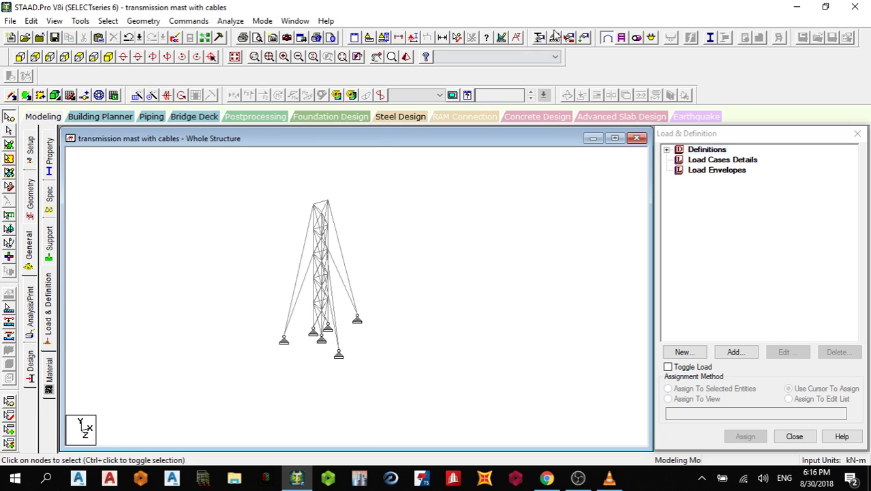
Add UB127X76X13 and PIP213.2 sections from the British steel database.
{"action": "left_click", "coordinate": [537, 40]}
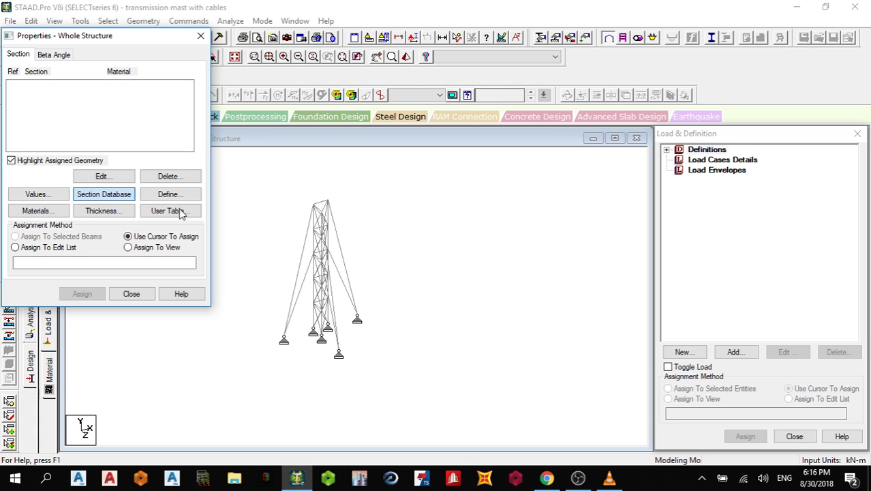
{"action": "left_click", "coordinate": [132, 194]}
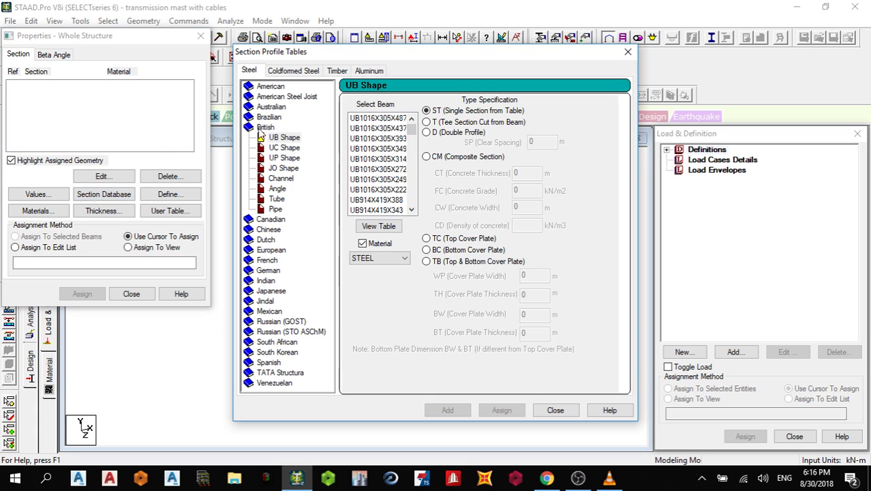
{"action": "scroll", "coordinate": [418, 177], "scroll_direction": "down", "scroll_amount": 5}
{"action": "left_click", "coordinate": [373, 200]}
{"action": "left_click", "coordinate": [447, 410]}
{"action": "left_click", "coordinate": [275, 209]}
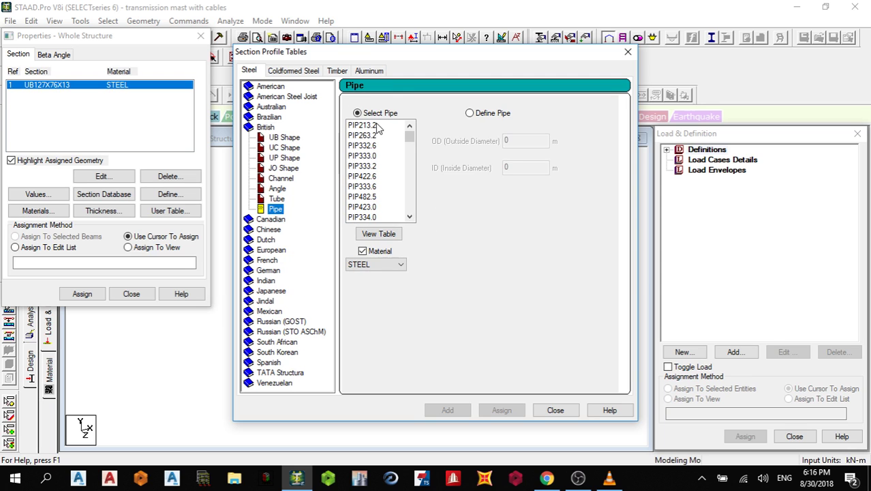
{"action": "left_click", "coordinate": [377, 126]}
{"action": "left_click", "coordinate": [447, 410]}
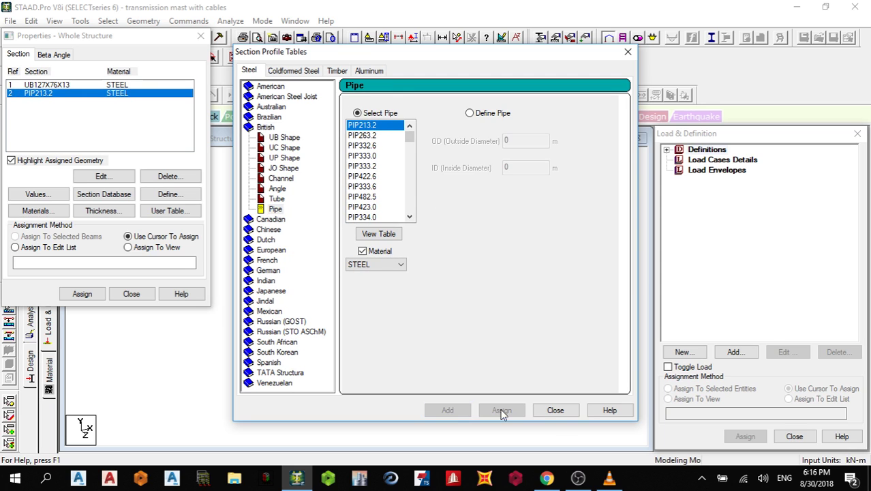
{"action": "left_click", "coordinate": [570, 412]}
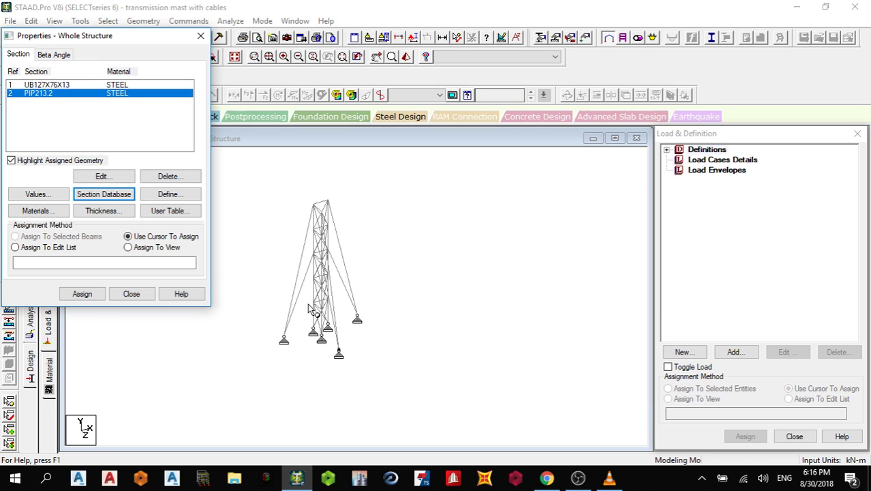
Assign the PIP213.2 pipe section to the guy cables.
{"action": "left_click_drag", "start_coordinate": [55, 34], "coordinate": [87, 135]}
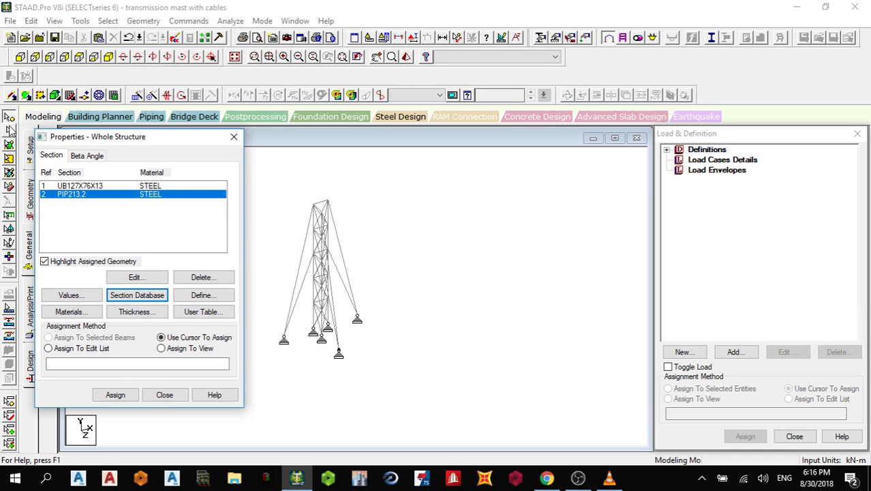
{"action": "left_click", "coordinate": [302, 285]}
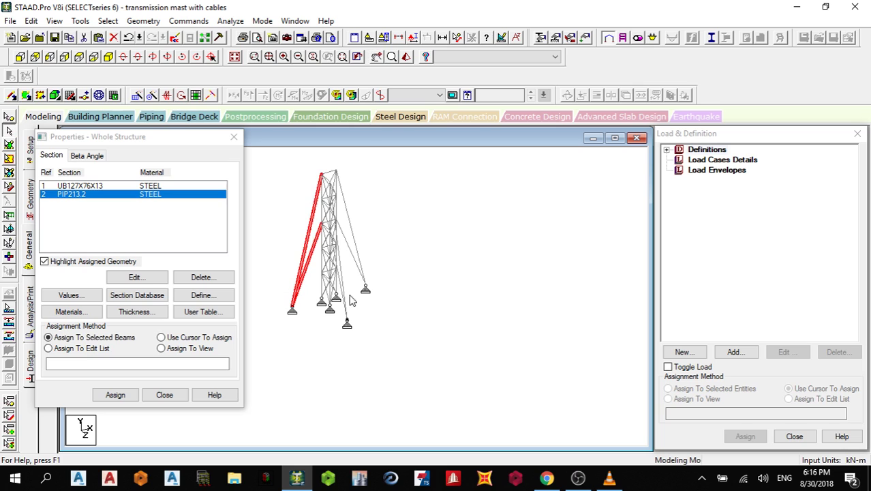
{"action": "left_click", "coordinate": [348, 310], "text": "ctrl"}
{"action": "left_click", "coordinate": [363, 277], "text": "ctrl"}
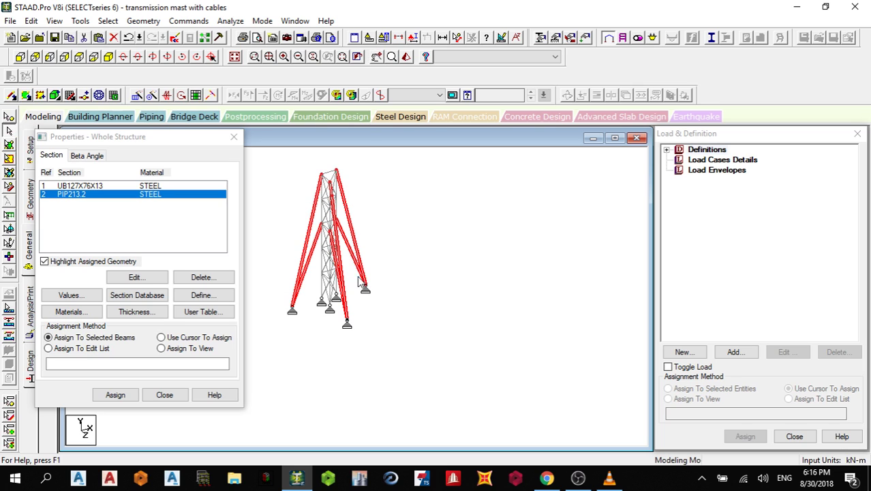
{"action": "left_click", "coordinate": [116, 394]}
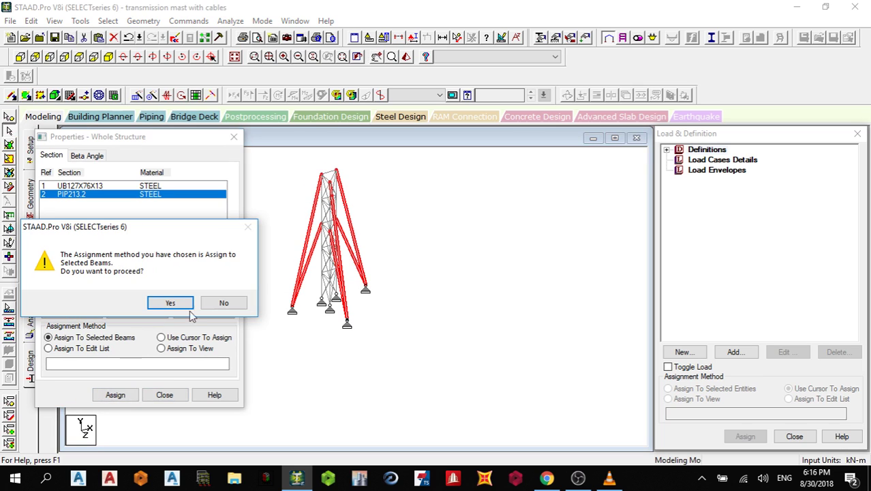
{"action": "left_click", "coordinate": [188, 305]}
Assign UB127X76X13 to all lattice tower members selected in plan view.
{"action": "left_click", "coordinate": [79, 57]}
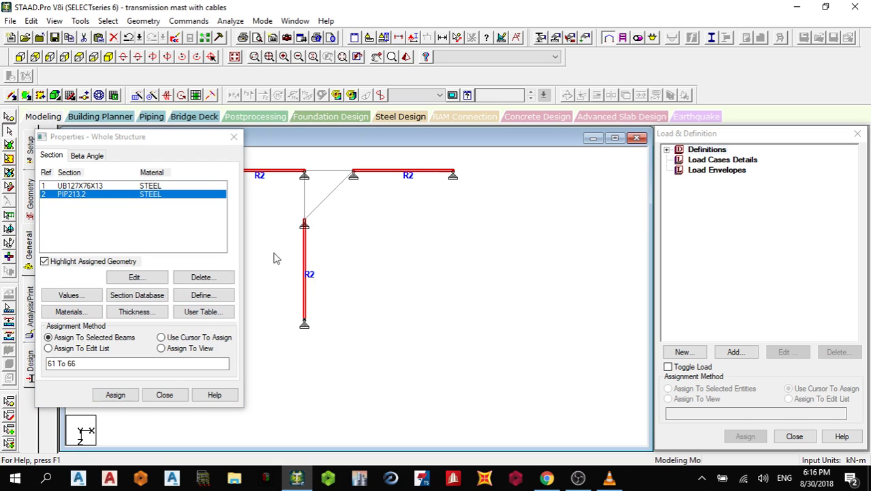
{"action": "left_click", "coordinate": [115, 186]}
{"action": "left_click", "coordinate": [386, 204]}
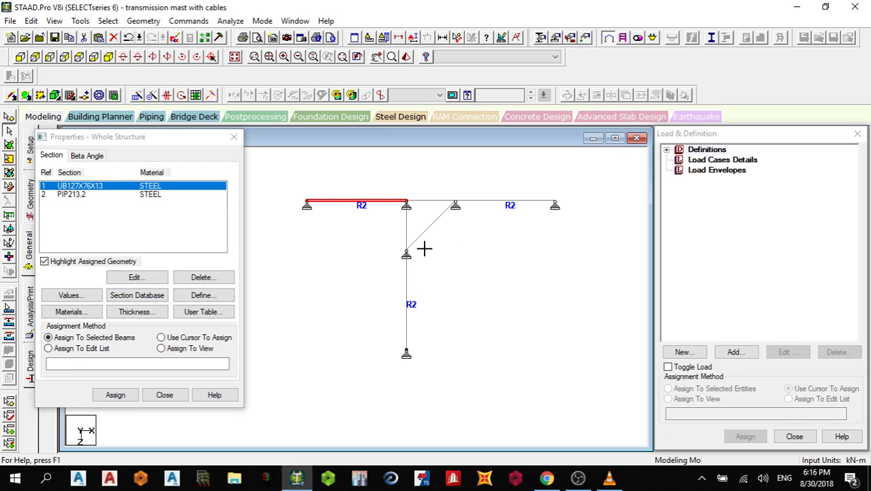
{"action": "left_click", "coordinate": [362, 181]}
{"action": "left_click_drag", "start_coordinate": [383, 181], "coordinate": [471, 268]}
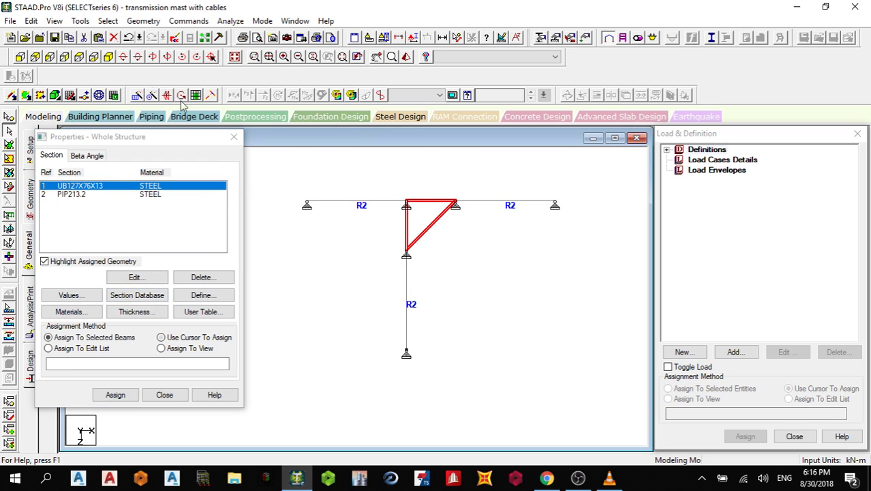
{"action": "left_click", "coordinate": [108, 57]}
{"action": "scroll", "coordinate": [416, 242], "scroll_direction": "up", "scroll_amount": 3}
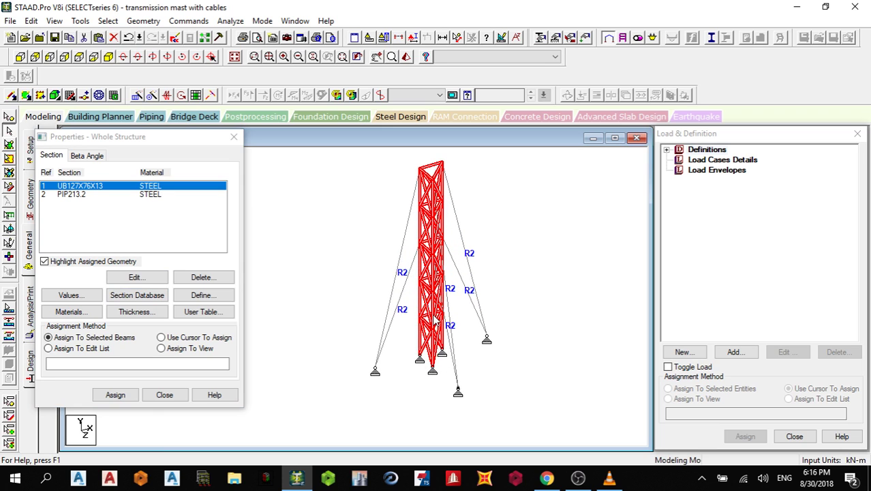
{"action": "left_click", "coordinate": [115, 395]}
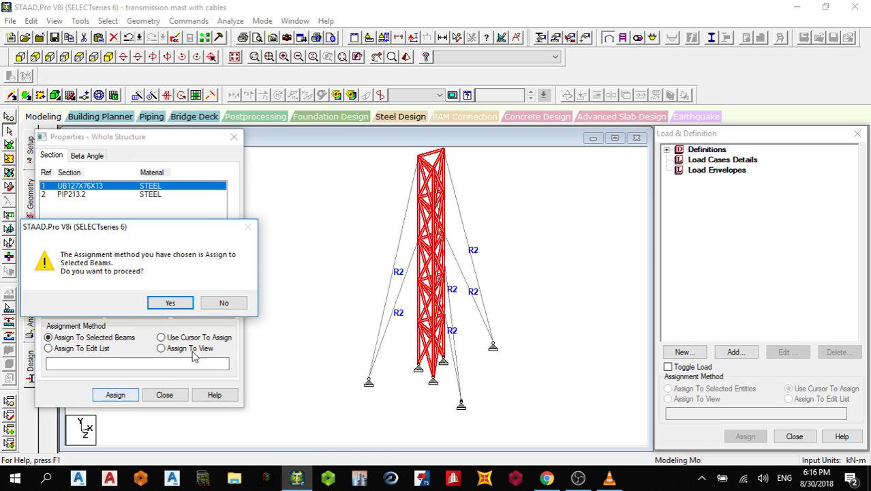
{"action": "left_click", "coordinate": [171, 301]}
{"action": "left_click", "coordinate": [234, 137]}
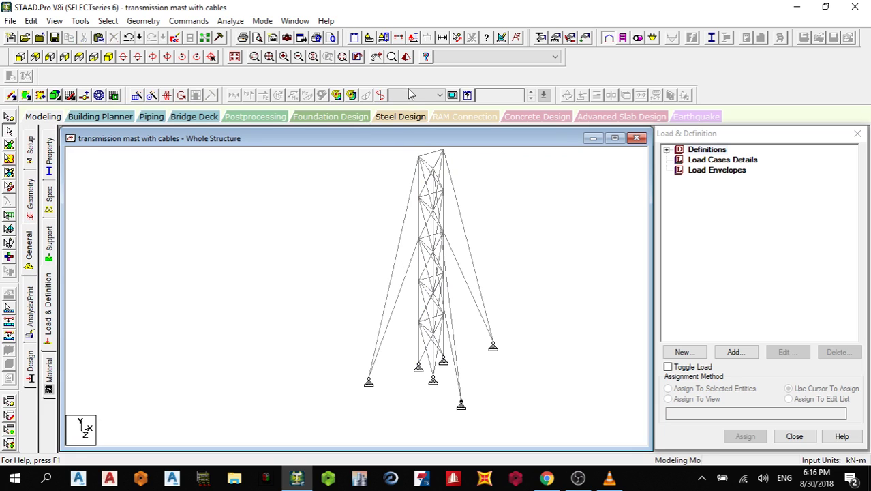
Display the guyed mast in the 3D Rendering window from the view's shortcut menu.
{"action": "left_click", "coordinate": [406, 57]}
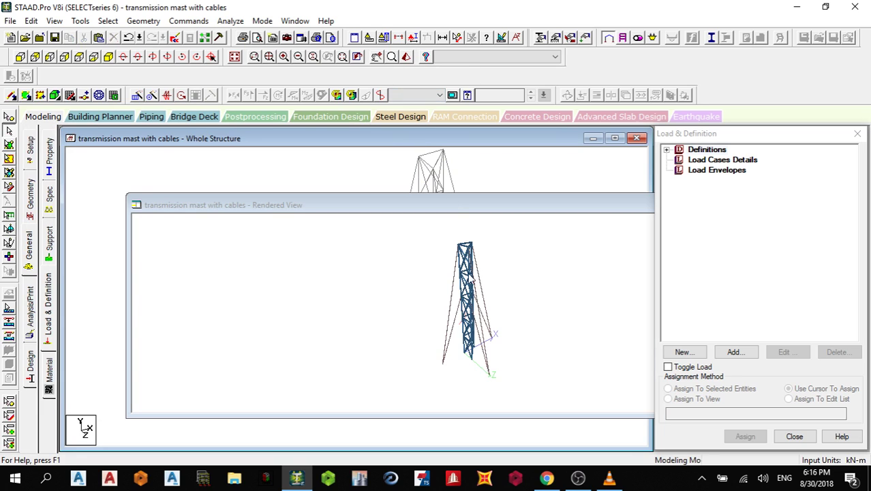
{"action": "left_click_drag", "start_coordinate": [477, 200], "coordinate": [276, 172]}
{"action": "left_click", "coordinate": [615, 177]}
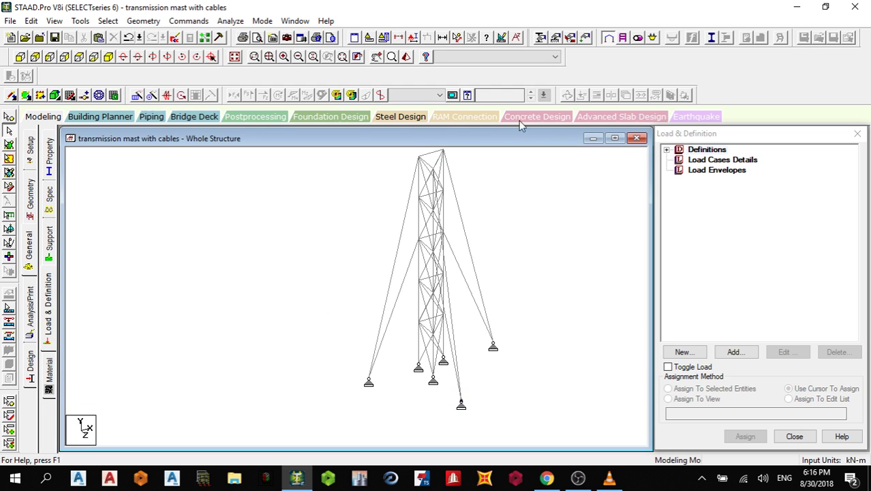
{"action": "right_click", "coordinate": [233, 233]}
{"action": "key", "text": "Escape"}
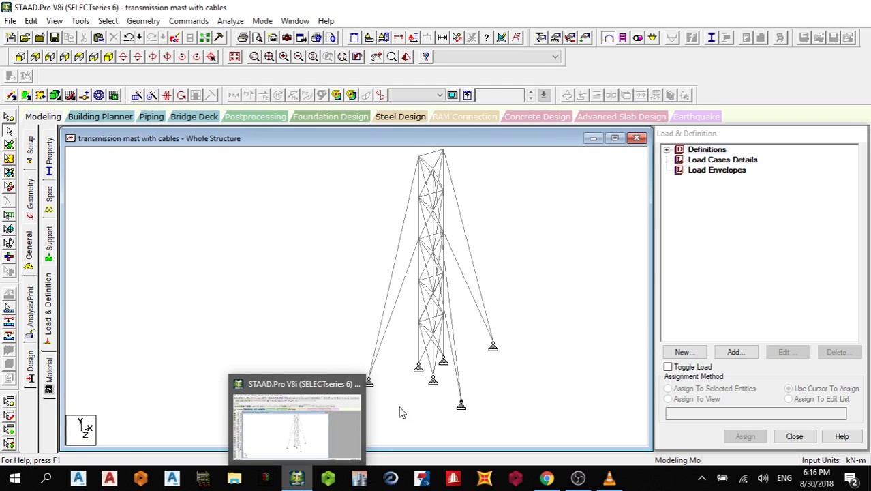
{"action": "right_click", "coordinate": [281, 326]}
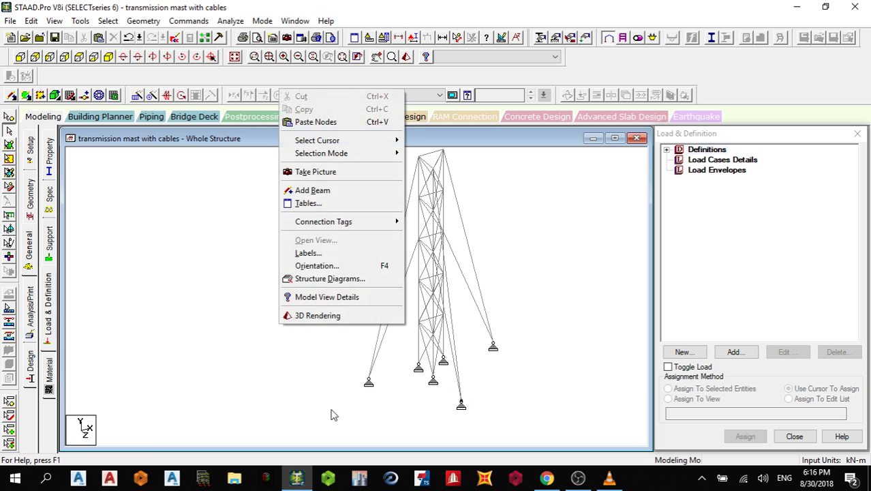
{"action": "left_click", "coordinate": [319, 317]}
{"action": "left_click_drag", "start_coordinate": [488, 225], "coordinate": [256, 213]}
Preview the mast's members drawn as full 3D sections through Structure Diagrams.
{"action": "left_click", "coordinate": [558, 187]}
{"action": "right_click", "coordinate": [550, 182]}
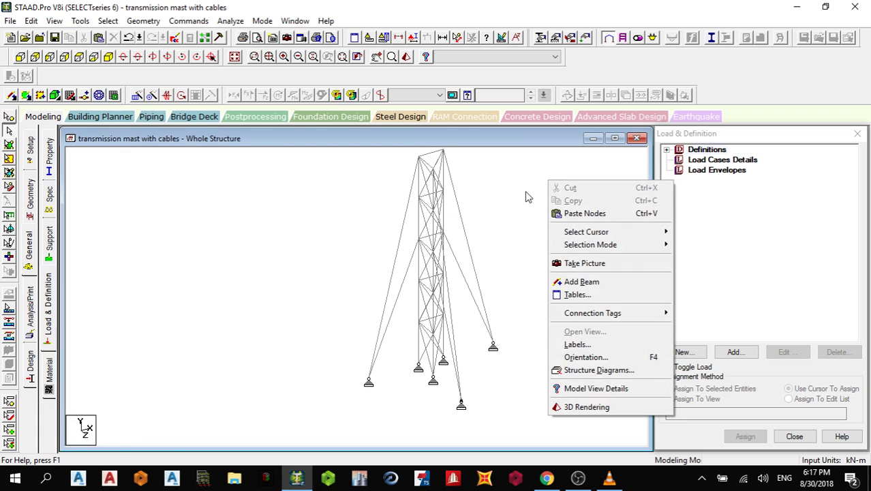
{"action": "left_click", "coordinate": [596, 370]}
{"action": "left_click", "coordinate": [330, 121]}
{"action": "left_click", "coordinate": [496, 424]}
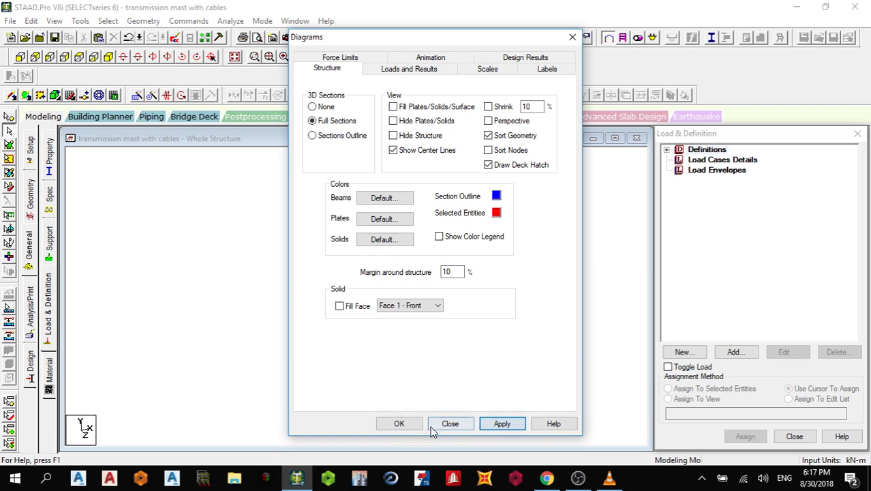
{"action": "left_click", "coordinate": [443, 424]}
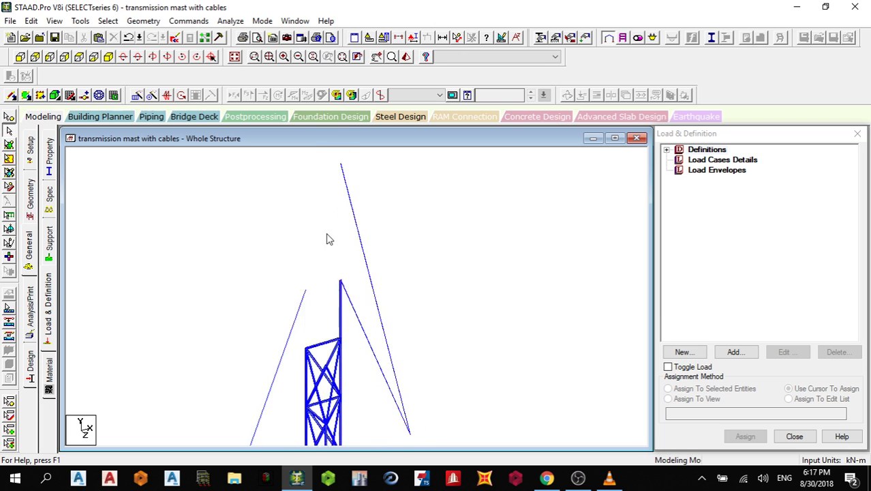
Set 3D section display back to None so the mast shows as a plain line model.
{"action": "right_click", "coordinate": [522, 214]}
{"action": "left_click", "coordinate": [600, 401]}
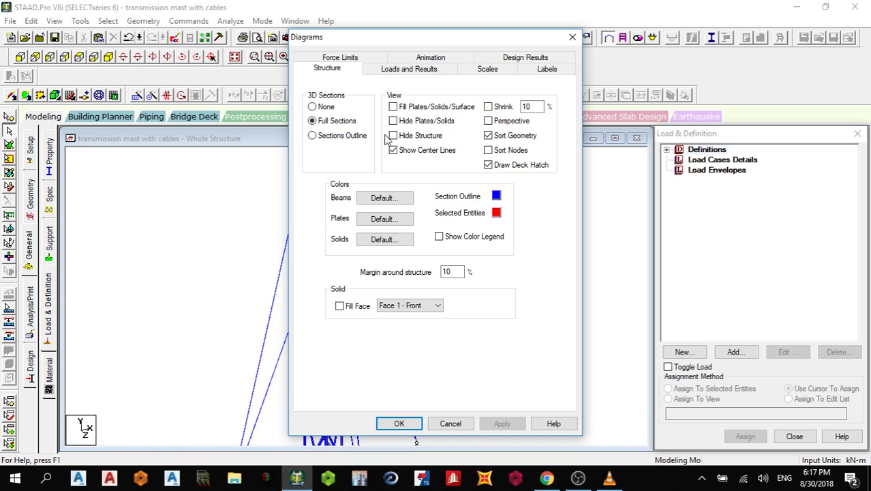
{"action": "left_click", "coordinate": [328, 111]}
{"action": "left_click", "coordinate": [502, 423]}
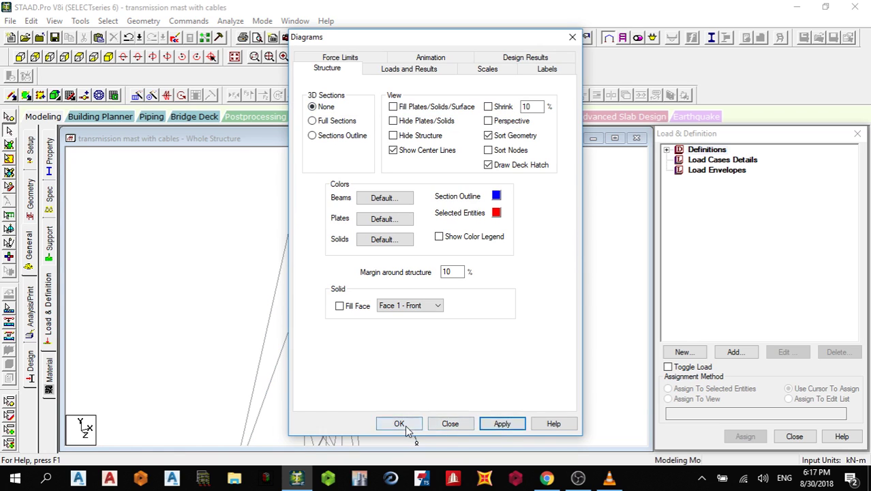
{"action": "left_click", "coordinate": [402, 423]}
{"action": "scroll", "coordinate": [427, 217], "scroll_direction": "down", "scroll_amount": 3}
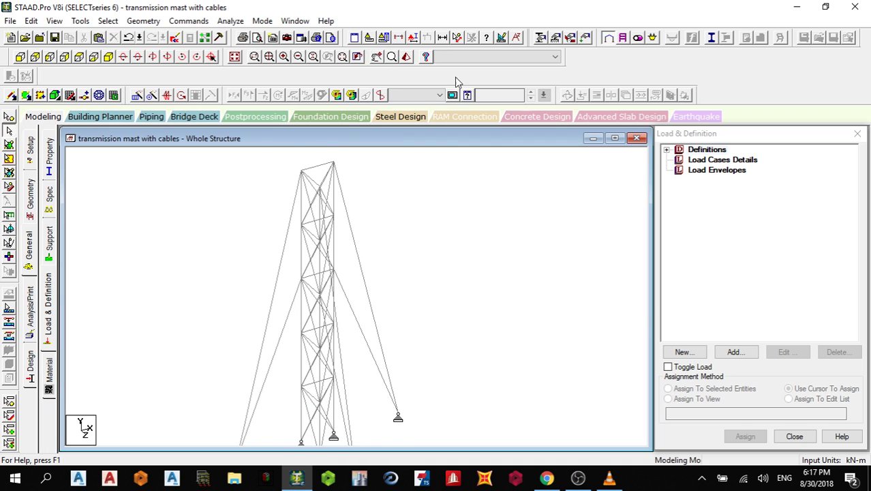
{"action": "left_click", "coordinate": [585, 38]}
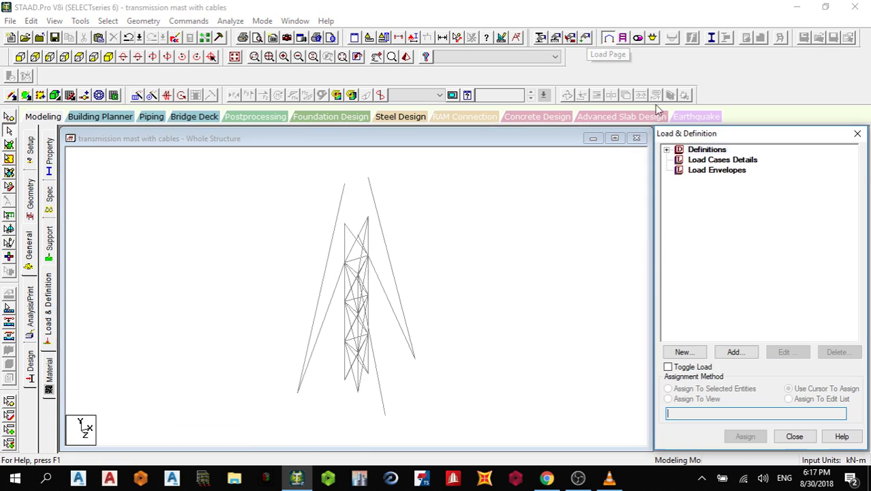
Add wind definition Type 1 with comment 'WIND 1' and select it for intensity input.
{"action": "double_click", "coordinate": [688, 148]}
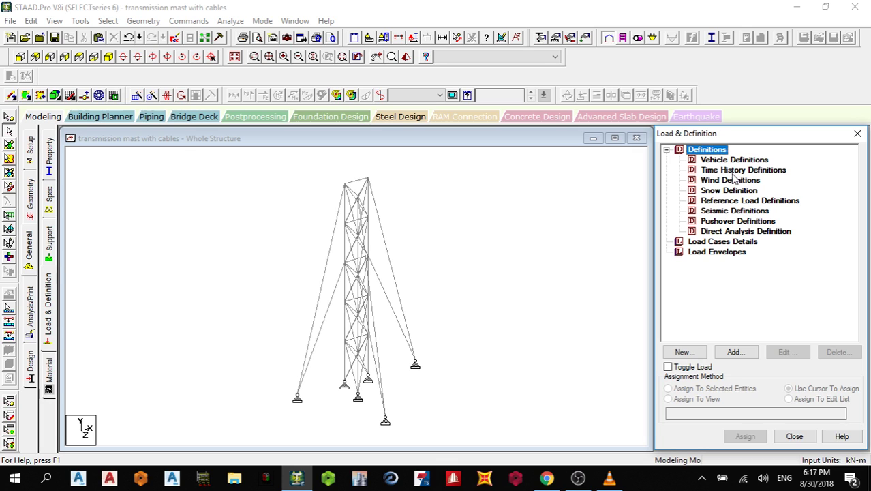
{"action": "left_click", "coordinate": [730, 180]}
{"action": "left_click", "coordinate": [736, 353]}
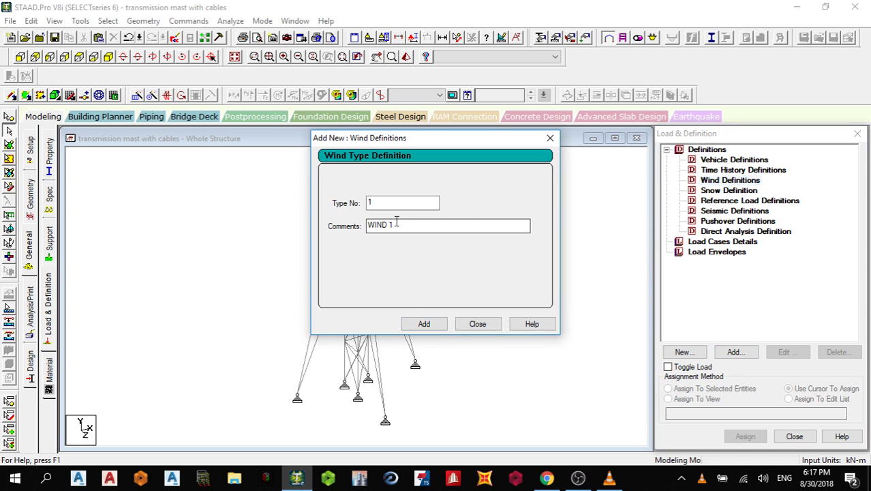
{"action": "left_click", "coordinate": [427, 326]}
{"action": "left_click", "coordinate": [478, 324]}
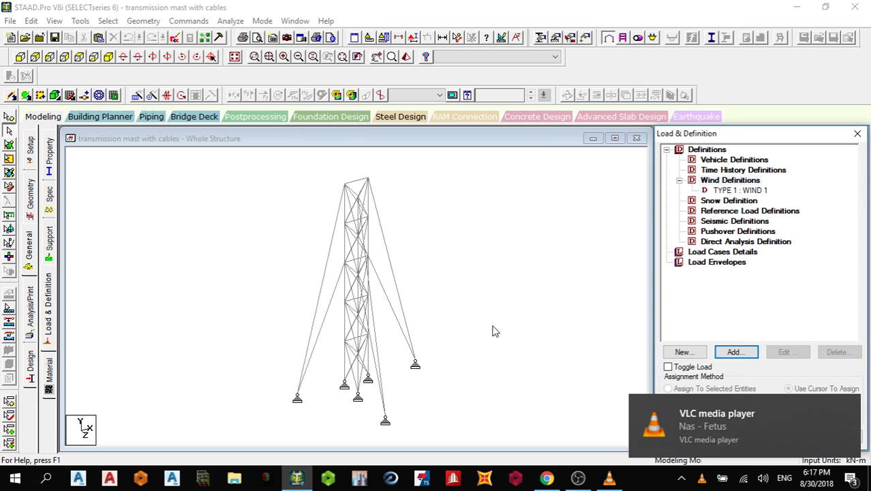
{"action": "left_click", "coordinate": [736, 191]}
{"action": "left_click", "coordinate": [617, 305]}
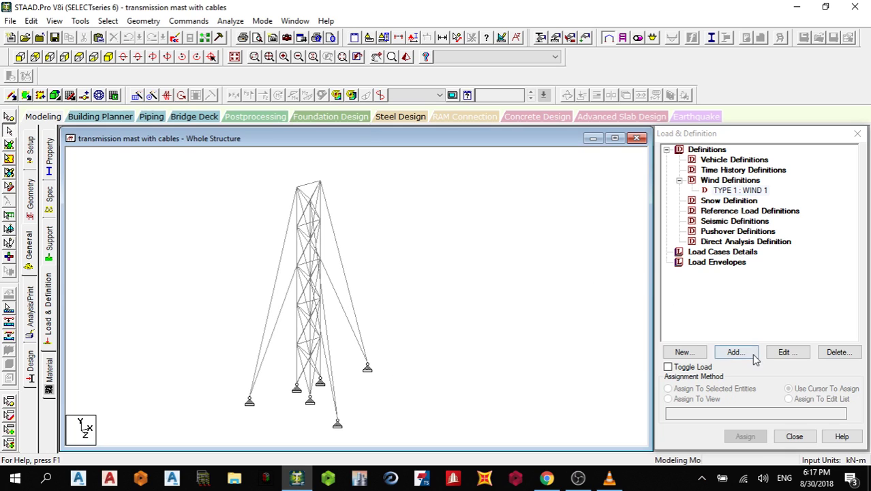
{"action": "left_click", "coordinate": [729, 193]}
Set ASCE-7 general wind parameters: speed in m/sec, Category I, Trussed Tower structure.
{"action": "left_click", "coordinate": [734, 352]}
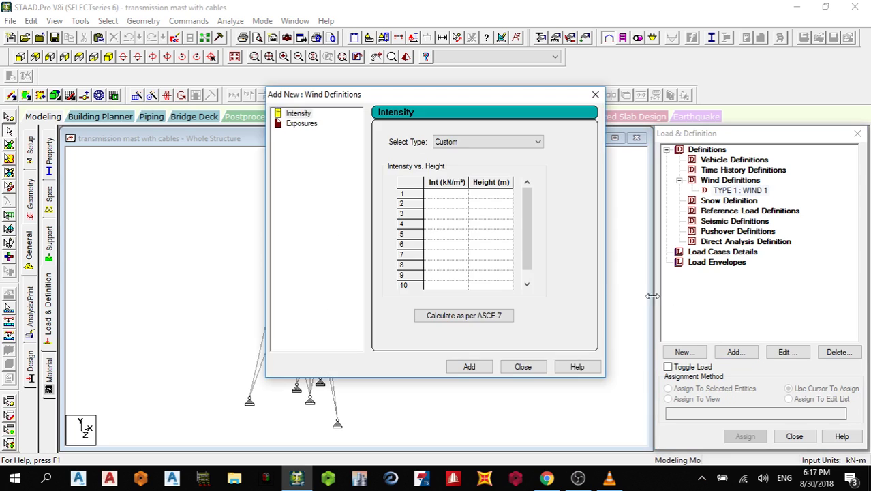
{"action": "left_click", "coordinate": [476, 321]}
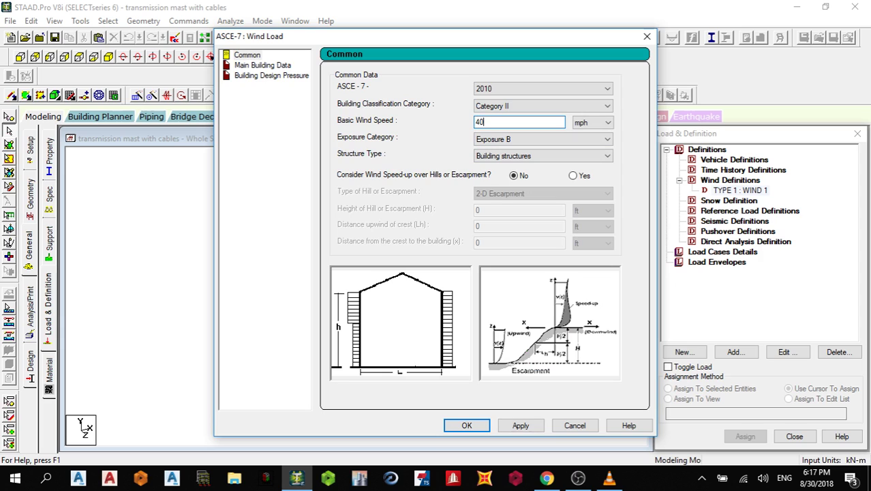
{"action": "left_click", "coordinate": [584, 123]}
{"action": "left_click", "coordinate": [584, 148]}
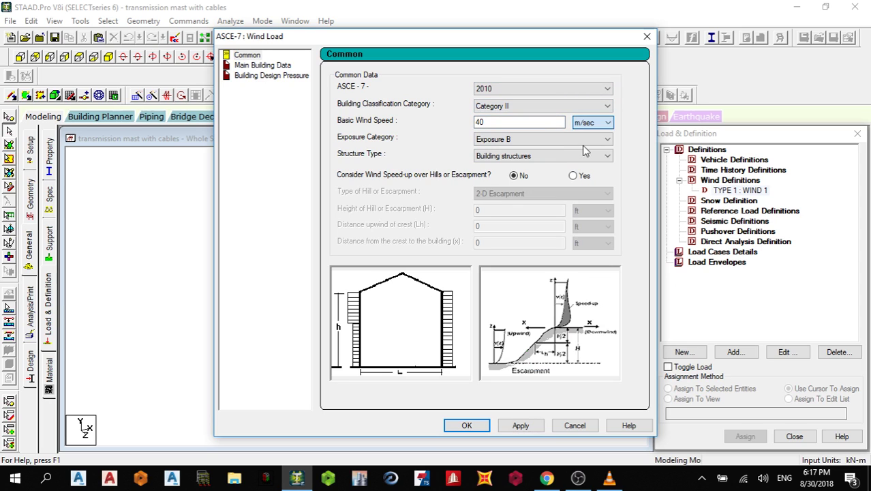
{"action": "left_click", "coordinate": [531, 156]}
{"action": "left_click", "coordinate": [523, 215]}
{"action": "left_click", "coordinate": [497, 113]}
{"action": "left_click", "coordinate": [499, 118]}
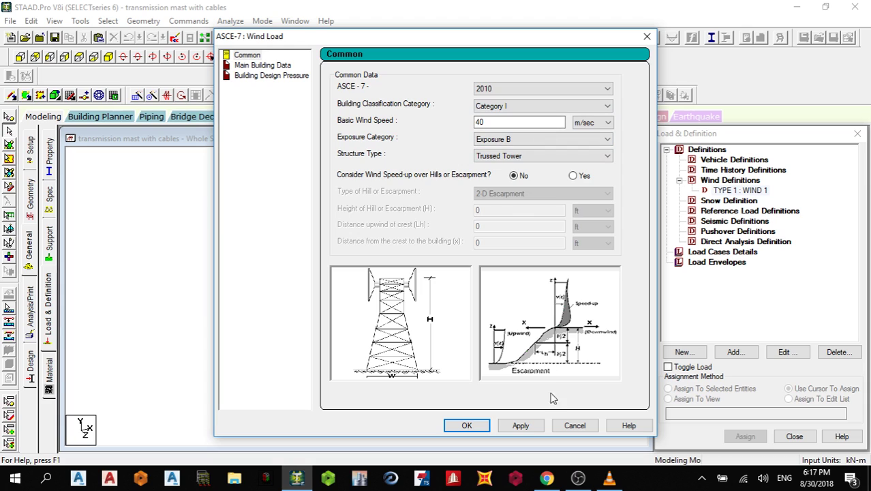
{"action": "left_click", "coordinate": [520, 426]}
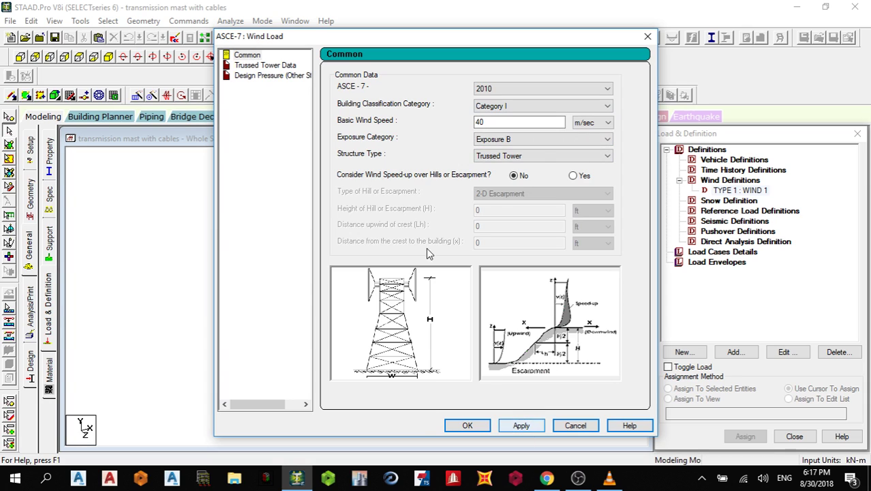
Enter trussed tower data: height 25 m, width 3 m, triangular cross section, and accept.
{"action": "left_click", "coordinate": [269, 65]}
{"action": "left_click", "coordinate": [493, 82]}
{"action": "left_click_drag", "start_coordinate": [493, 82], "coordinate": [460, 84]}
{"action": "type", "text": "25"}
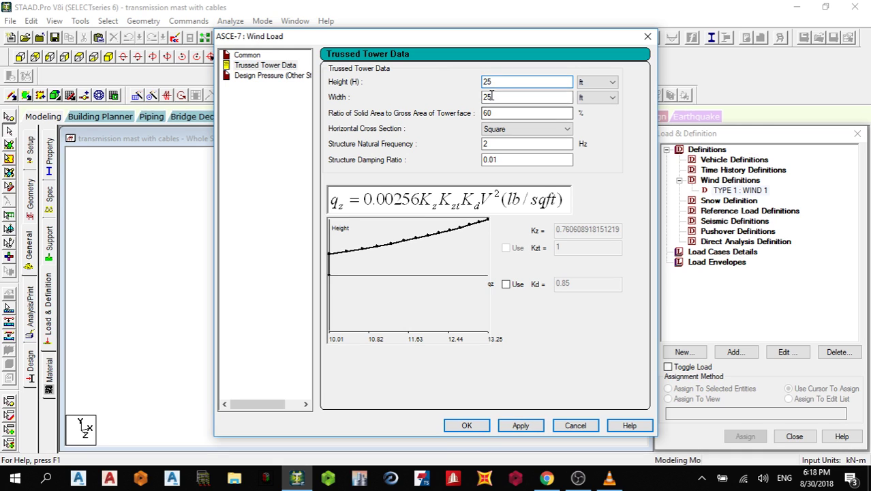
{"action": "left_click_drag", "start_coordinate": [494, 97], "coordinate": [453, 101]}
{"action": "type", "text": "3"}
{"action": "left_click", "coordinate": [519, 129]}
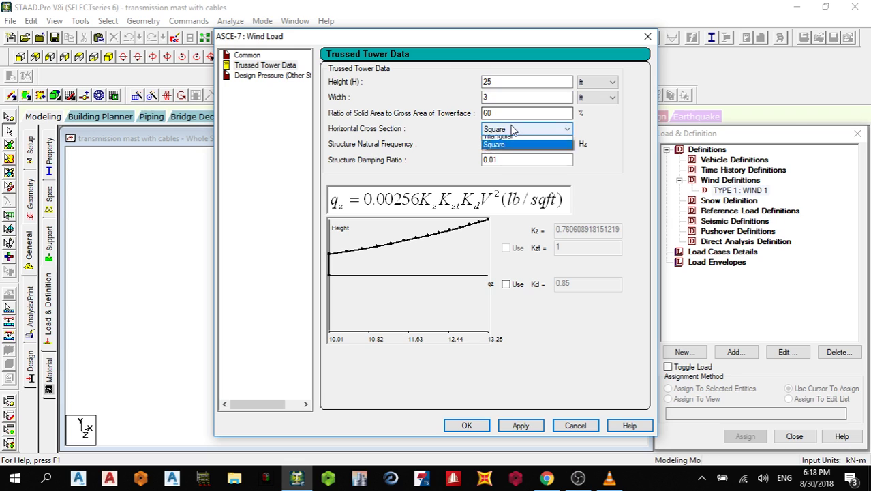
{"action": "left_click", "coordinate": [545, 150]}
{"action": "left_click", "coordinate": [597, 82]}
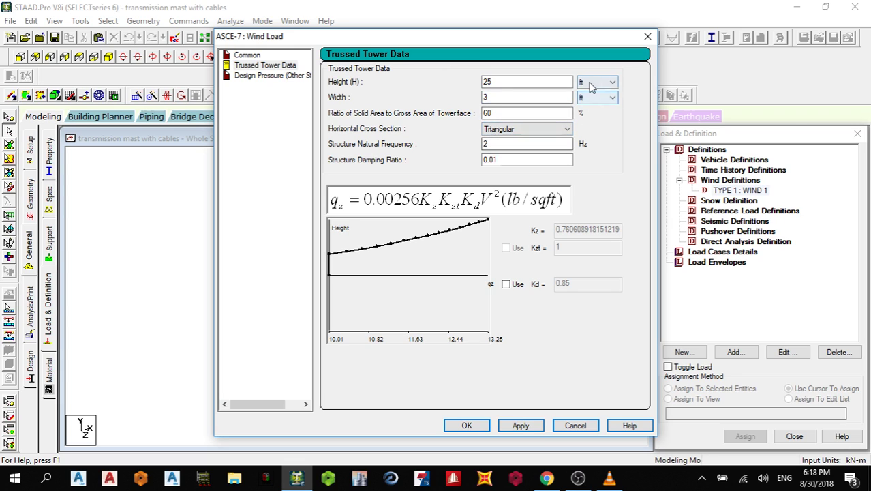
{"action": "left_click", "coordinate": [585, 102]}
{"action": "left_click", "coordinate": [598, 98]}
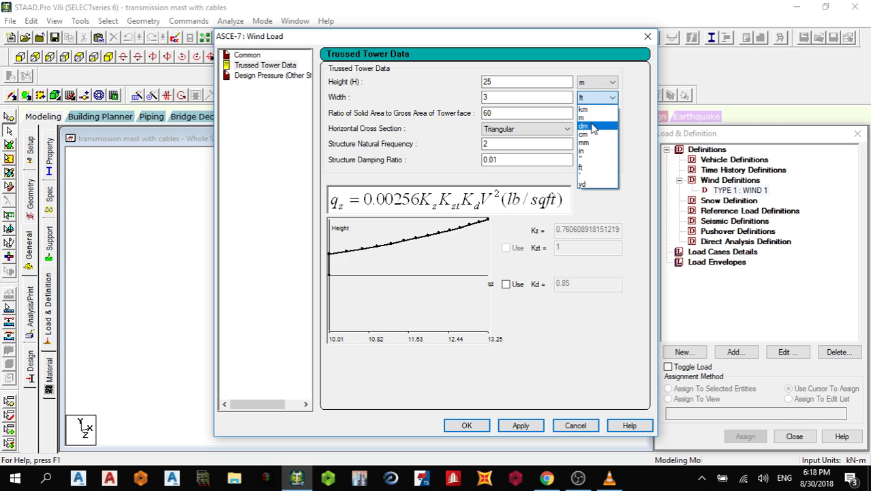
{"action": "left_click", "coordinate": [585, 118]}
{"action": "left_click", "coordinate": [521, 426]}
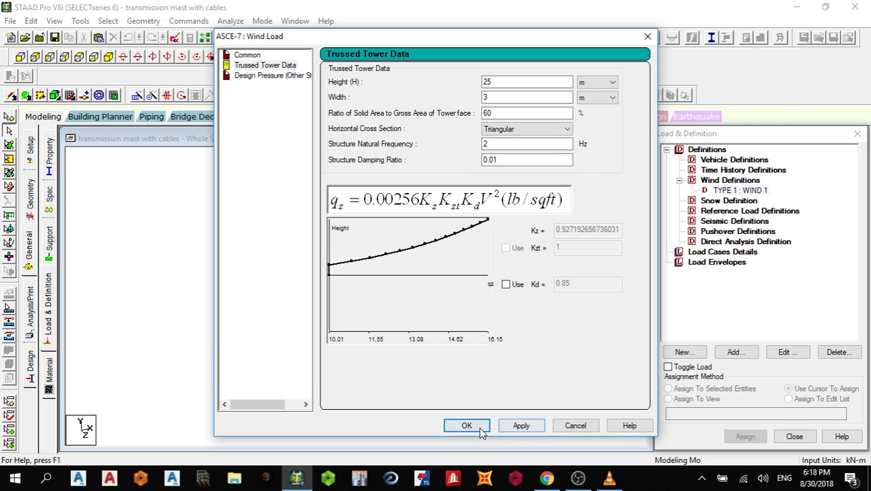
{"action": "left_click", "coordinate": [466, 426]}
Add the calculated intensity and an exposure factor of 1 to WIND 1.
{"action": "left_click", "coordinate": [482, 370]}
{"action": "double_click", "coordinate": [370, 180]}
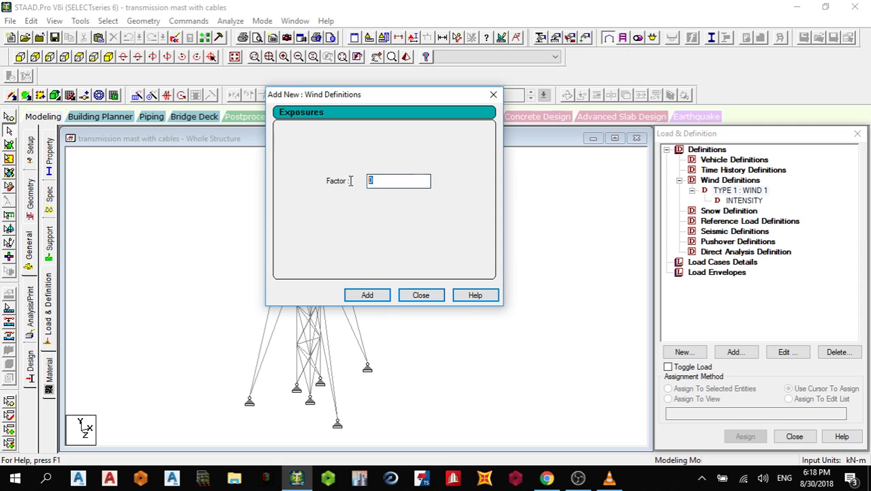
{"action": "left_click", "coordinate": [391, 295]}
{"action": "left_click", "coordinate": [421, 295]}
Assign the exposure factor 1 entry to the whole mast view.
{"action": "left_click", "coordinate": [743, 210]}
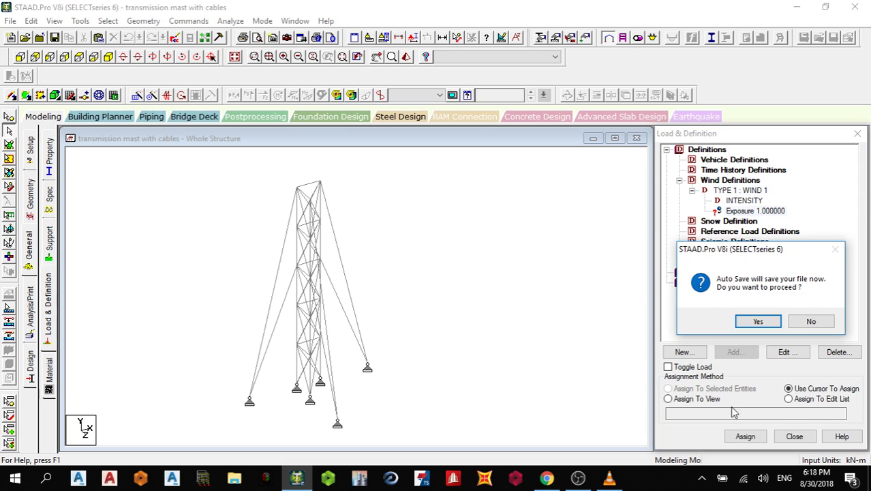
{"action": "left_click", "coordinate": [758, 321]}
{"action": "left_click", "coordinate": [355, 255]}
{"action": "left_click", "coordinate": [692, 399]}
{"action": "left_click", "coordinate": [745, 436]}
{"action": "left_click", "coordinate": [778, 320]}
{"action": "left_click", "coordinate": [710, 272]}
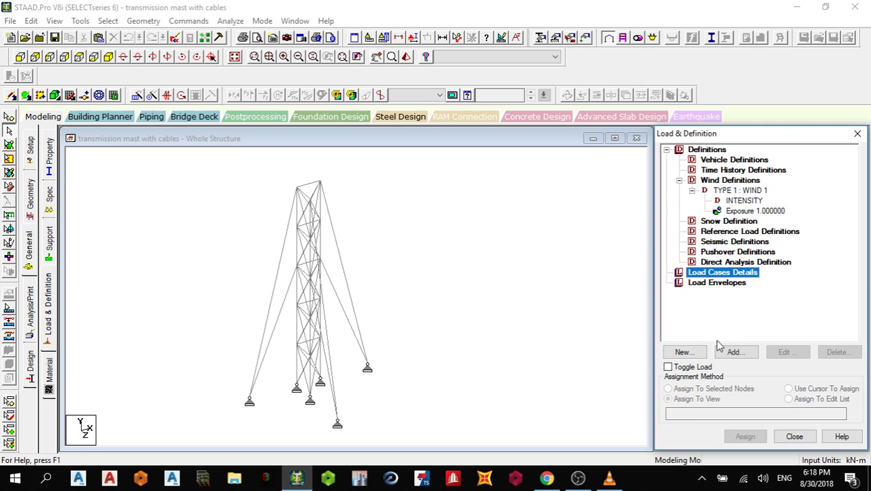
{"action": "left_click", "coordinate": [666, 150]}
Add load case 1 of type Dead titled 'dead load'.
{"action": "left_click", "coordinate": [737, 353]}
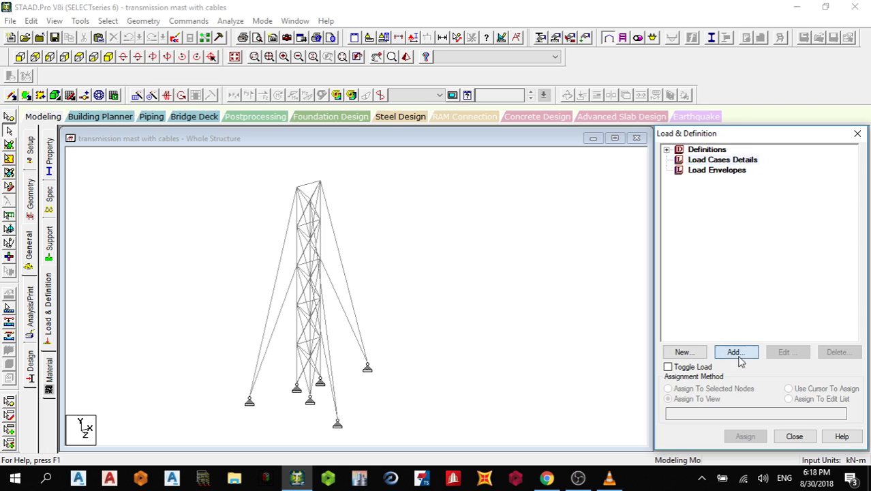
{"action": "left_click", "coordinate": [491, 166]}
{"action": "left_click", "coordinate": [467, 185]}
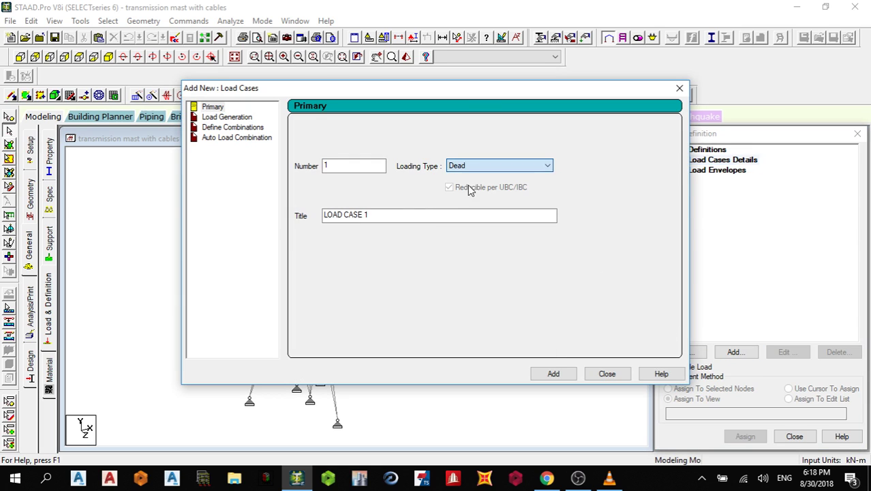
{"action": "left_click_drag", "start_coordinate": [382, 215], "coordinate": [274, 216]}
{"action": "type", "text": "dead load"}
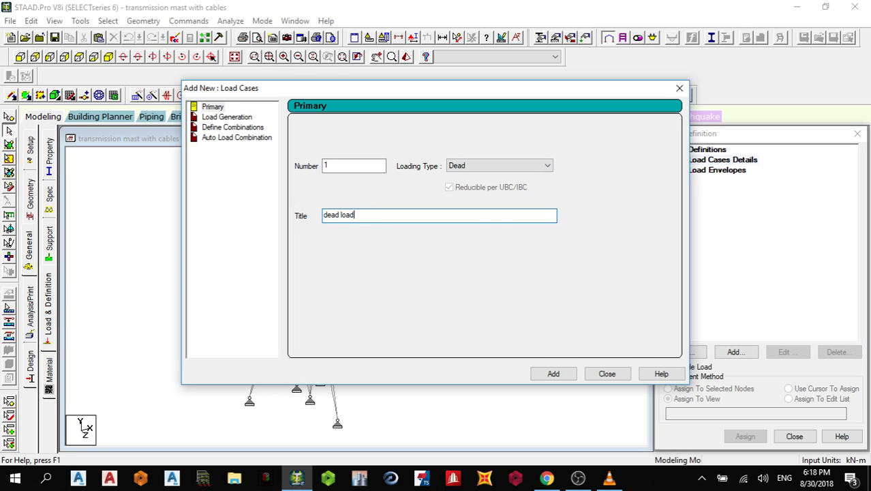
{"action": "left_click", "coordinate": [553, 373]}
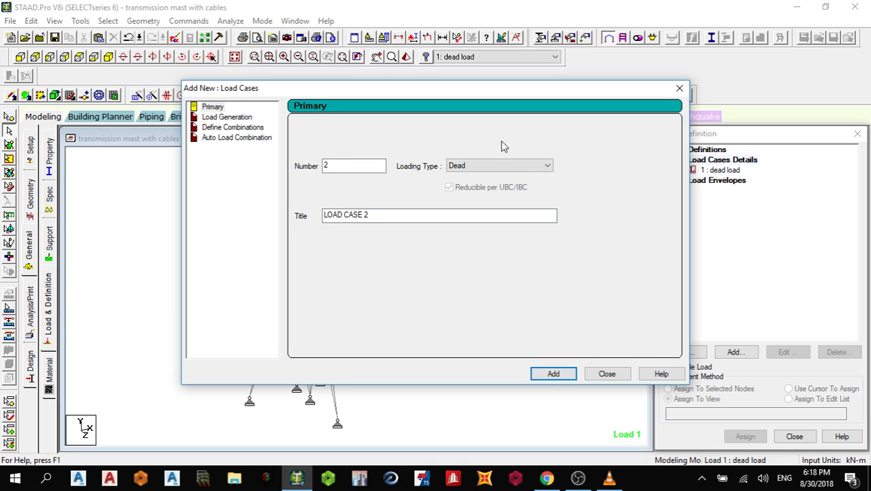
Add load case 2 as a Roof Live load titled 'live load'.
{"action": "left_click", "coordinate": [500, 167]}
{"action": "left_click", "coordinate": [488, 194]}
{"action": "left_click_drag", "start_coordinate": [369, 212], "coordinate": [235, 208]}
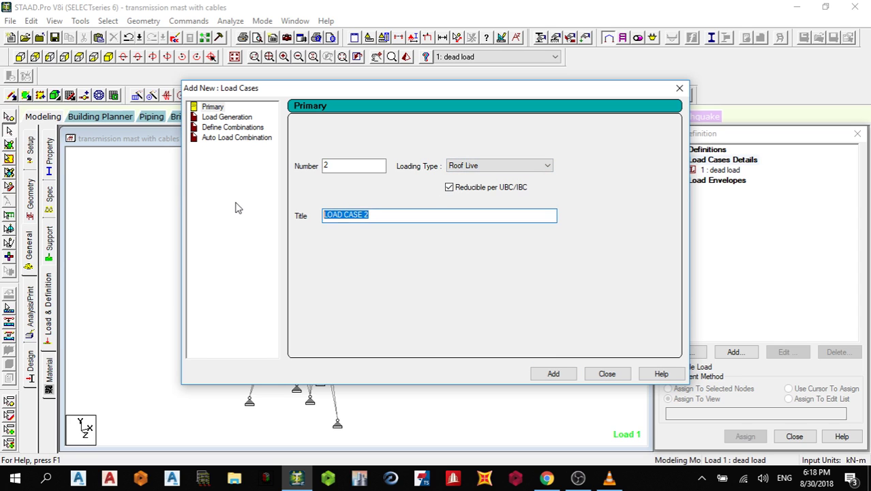
{"action": "type", "text": "live load"}
{"action": "left_click", "coordinate": [549, 374]}
Add load case 3 of type Live titled 'live load'.
{"action": "left_click", "coordinate": [506, 168]}
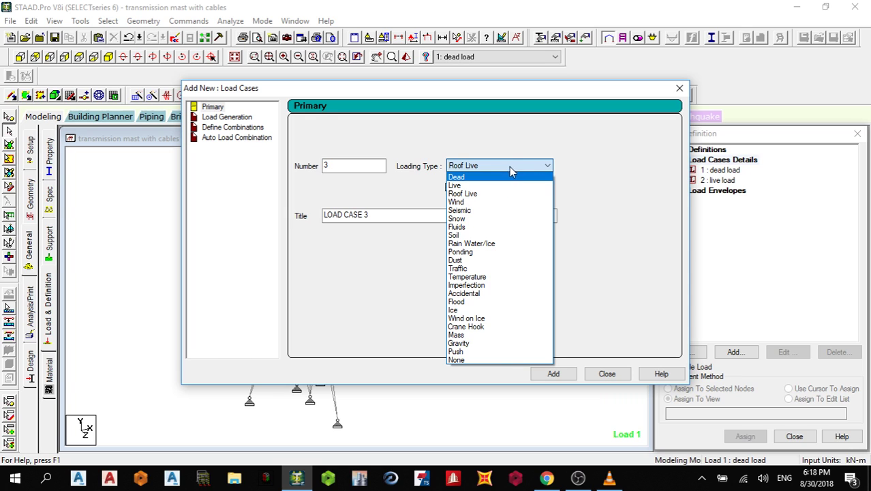
{"action": "left_click", "coordinate": [506, 186]}
{"action": "left_click_drag", "start_coordinate": [427, 213], "coordinate": [277, 218]}
{"action": "type", "text": "li"}
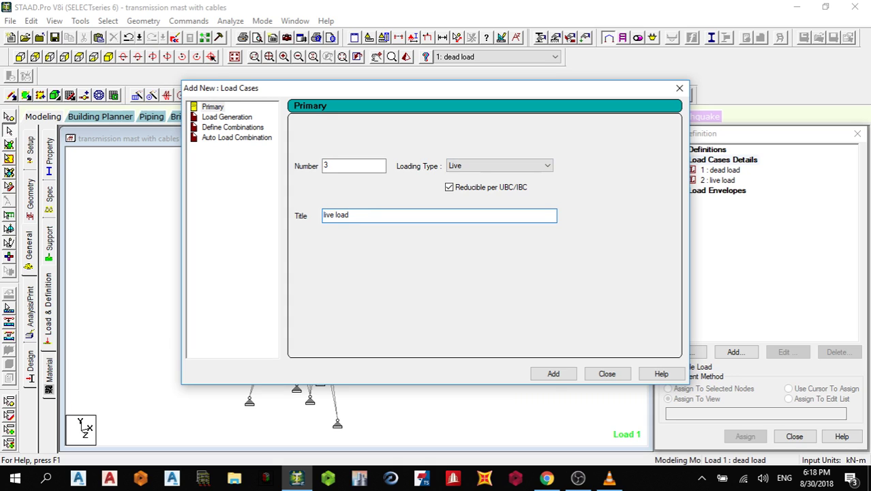
{"action": "type", "text": "ve load"}
{"action": "left_click", "coordinate": [556, 373]}
{"action": "left_click", "coordinate": [606, 374]}
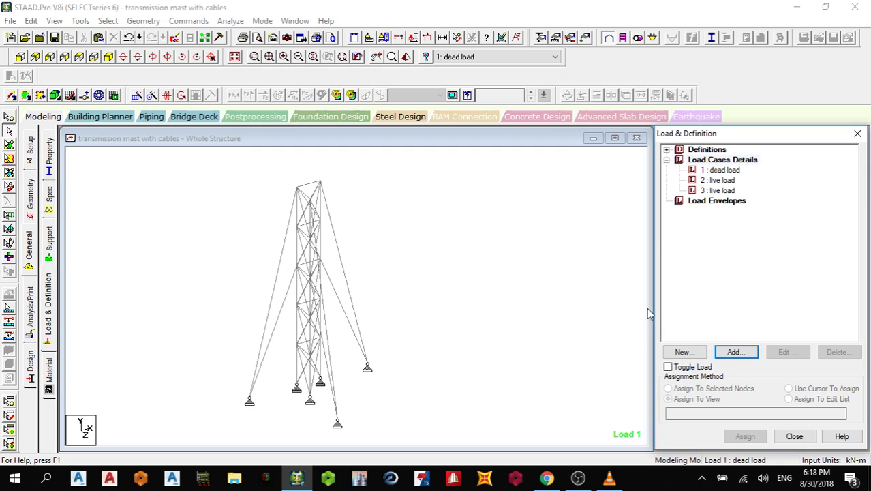
Delete the duplicate load case 2.
{"action": "left_click", "coordinate": [726, 181]}
{"action": "left_click", "coordinate": [854, 352]}
{"action": "left_click", "coordinate": [784, 319]}
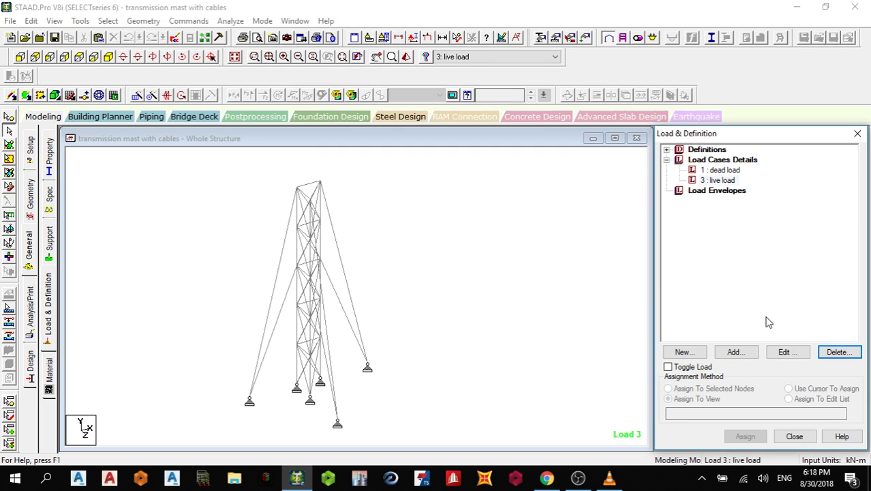
{"action": "left_click", "coordinate": [734, 352]}
{"action": "left_click", "coordinate": [735, 31]}
{"action": "left_click", "coordinate": [730, 159]}
Add load case 2 of type Wind titled 'wind load'.
{"action": "left_click", "coordinate": [733, 352]}
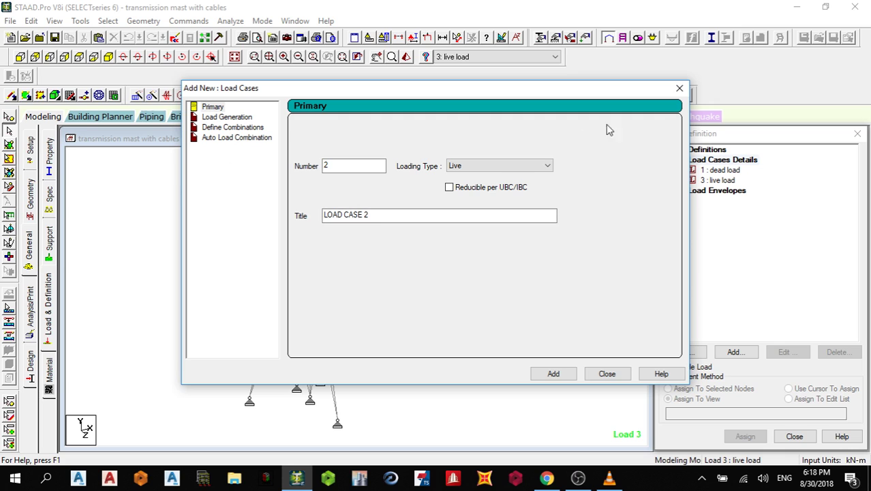
{"action": "left_click", "coordinate": [522, 169]}
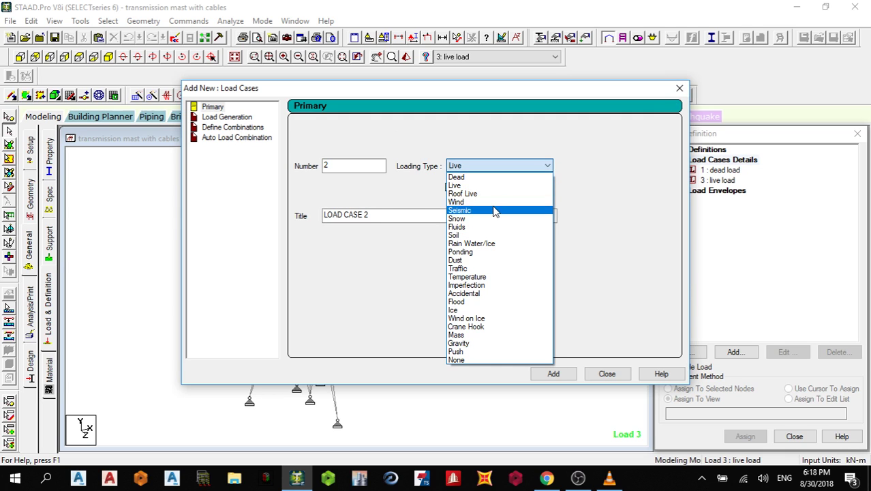
{"action": "left_click", "coordinate": [488, 201]}
{"action": "left_click_drag", "start_coordinate": [374, 216], "coordinate": [276, 212]}
{"action": "type", "text": "wind load"}
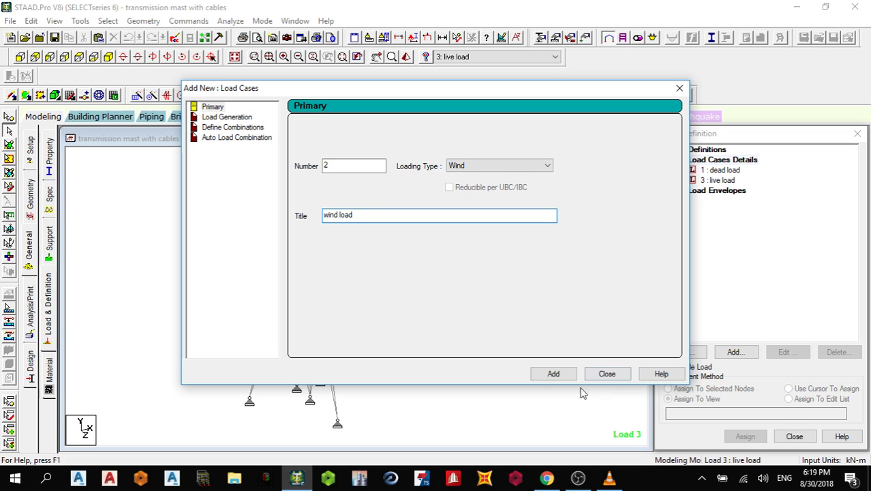
{"action": "left_click", "coordinate": [552, 374]}
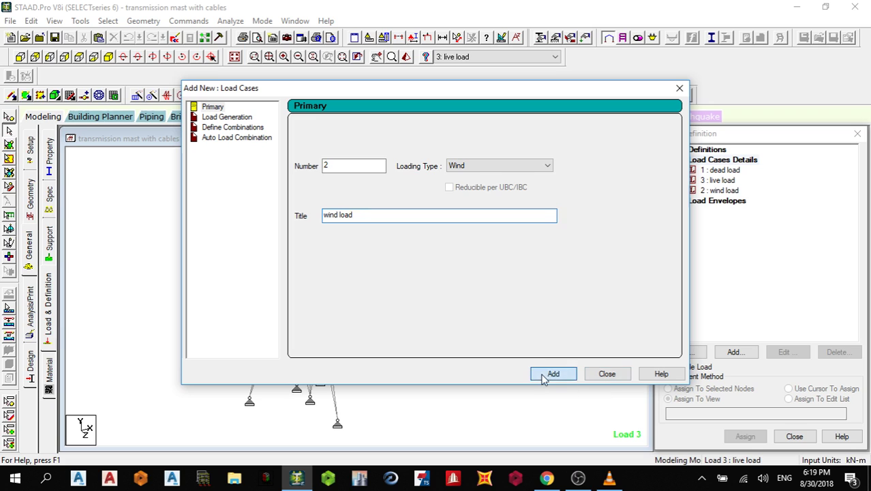
{"action": "left_click", "coordinate": [605, 374]}
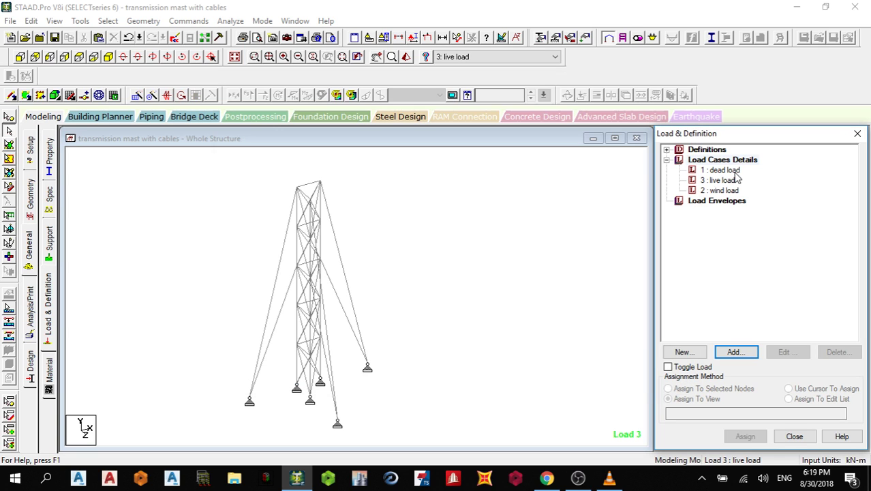
{"action": "left_click", "coordinate": [736, 352]}
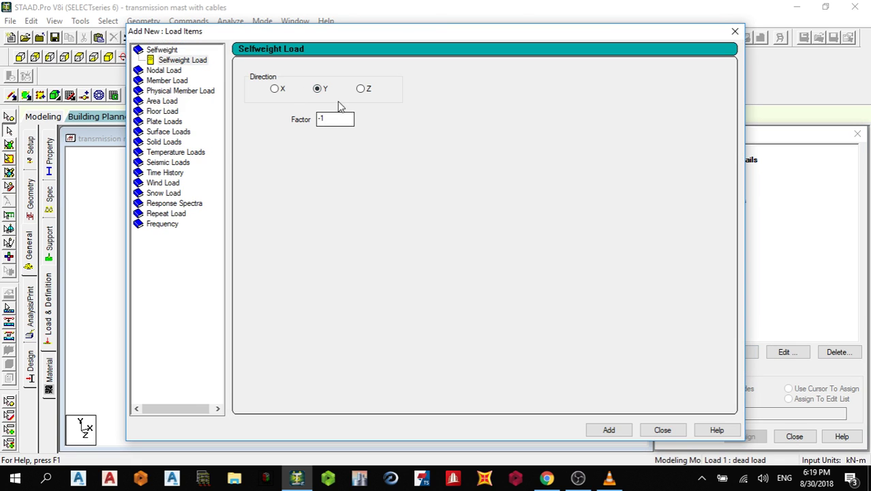
Add selfweight Y factor -1 to the dead load and assign it to the whole view.
{"action": "left_click", "coordinate": [610, 430]}
{"action": "left_click", "coordinate": [655, 430]}
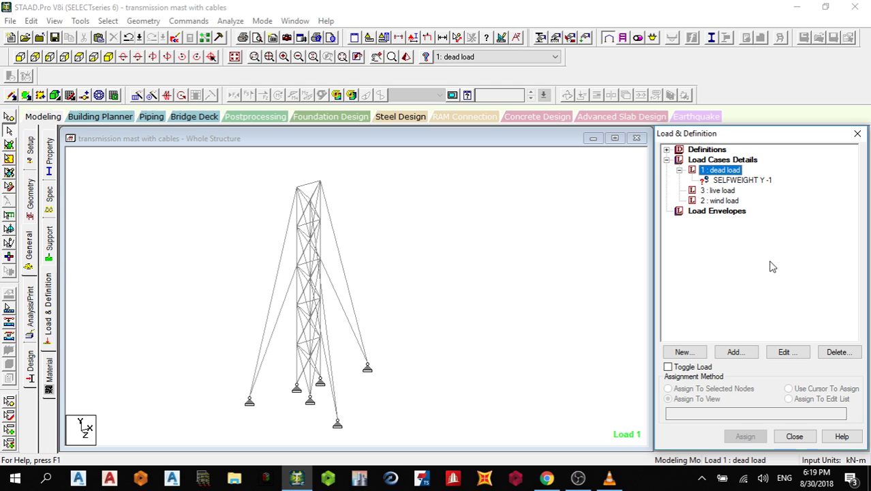
{"action": "left_click", "coordinate": [754, 182]}
{"action": "left_click", "coordinate": [713, 399]}
{"action": "left_click", "coordinate": [745, 436]}
Confirm the selfweight assignment and create a uniform GY -10 kN/m member load under live load.
{"action": "left_click", "coordinate": [782, 322]}
{"action": "left_click", "coordinate": [719, 190]}
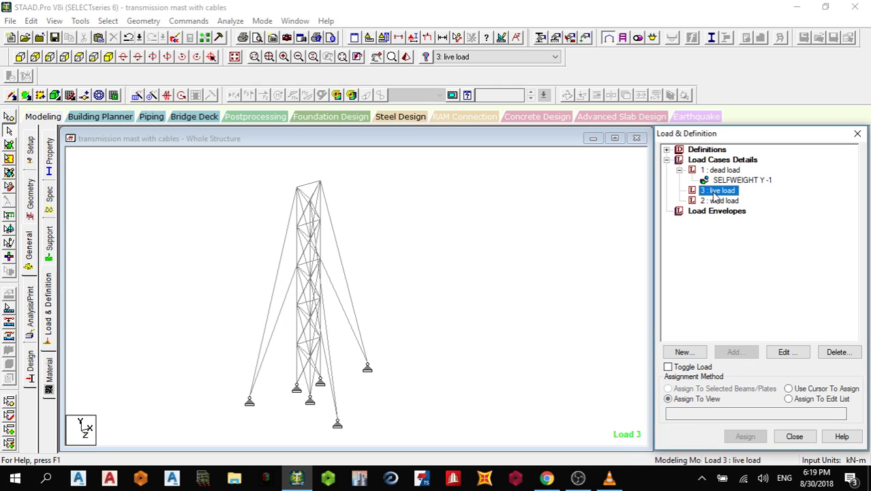
{"action": "left_click", "coordinate": [730, 353]}
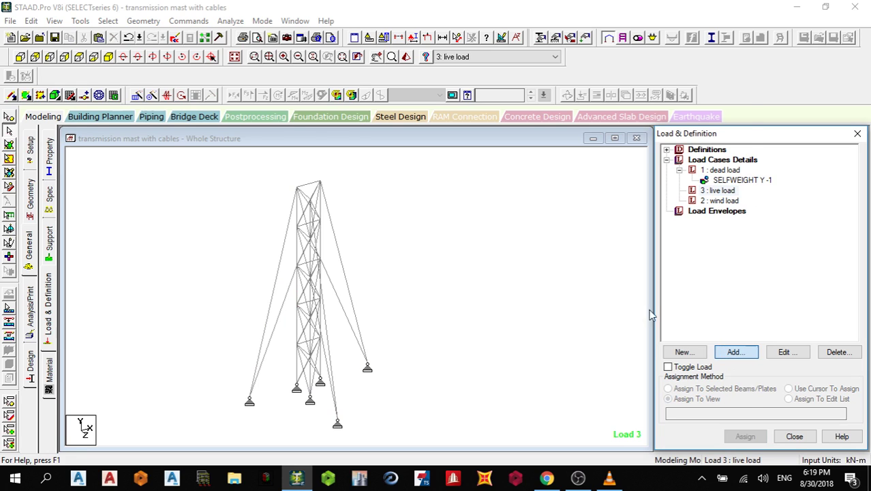
{"action": "left_click", "coordinate": [163, 80]}
{"action": "double_click", "coordinate": [356, 105]}
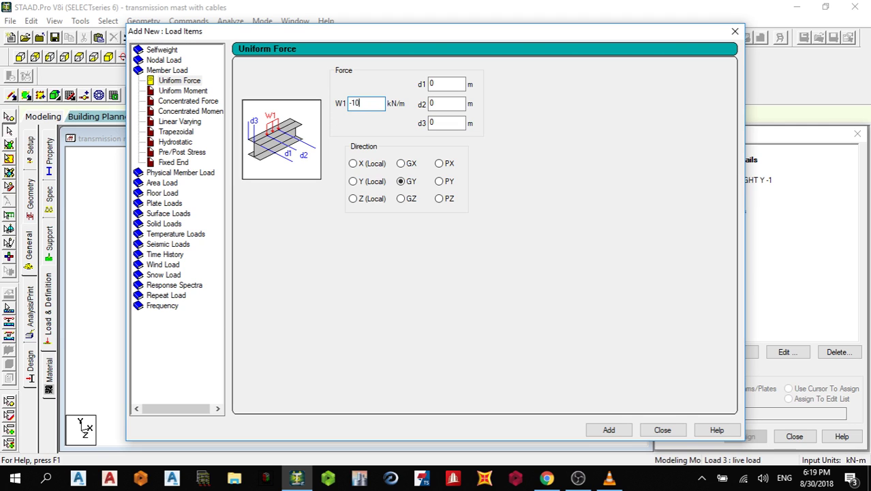
{"action": "left_click", "coordinate": [617, 431]}
Assign the -10 kN/m uniform load to the top triangle members 52 to 54.
{"action": "left_click_drag", "start_coordinate": [286, 171], "coordinate": [335, 207]}
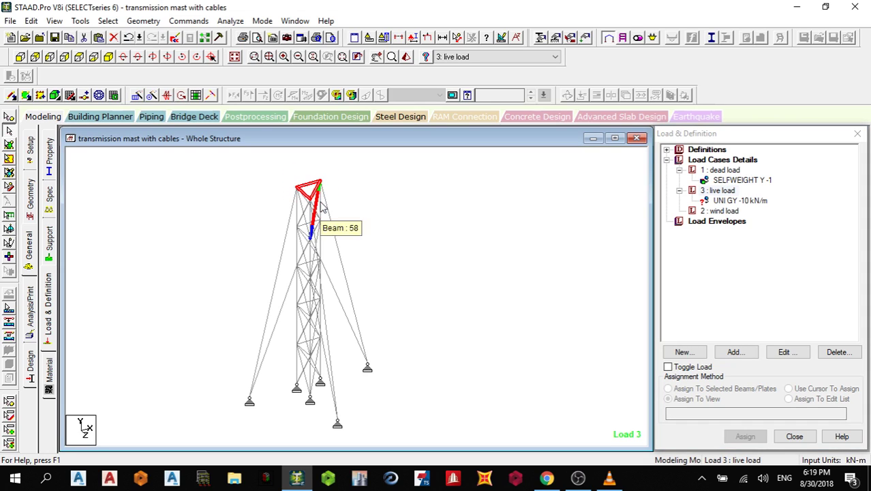
{"action": "left_click_drag", "start_coordinate": [276, 176], "coordinate": [333, 198]}
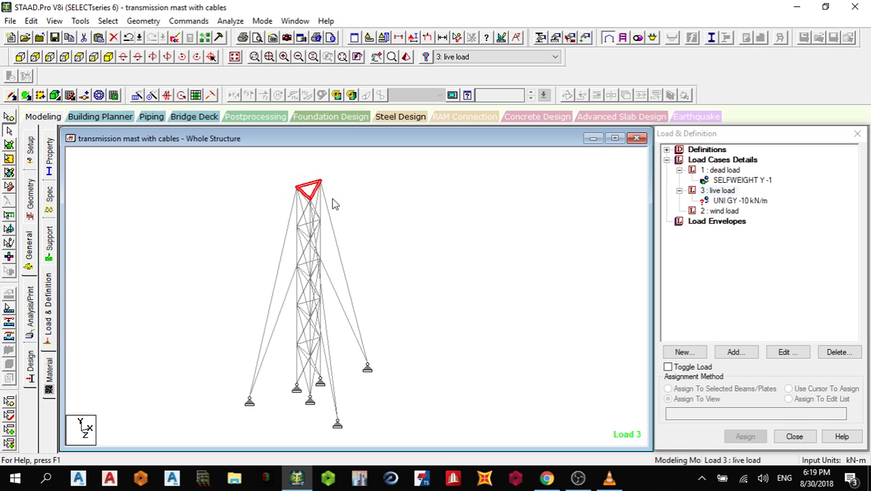
{"action": "left_click", "coordinate": [732, 201]}
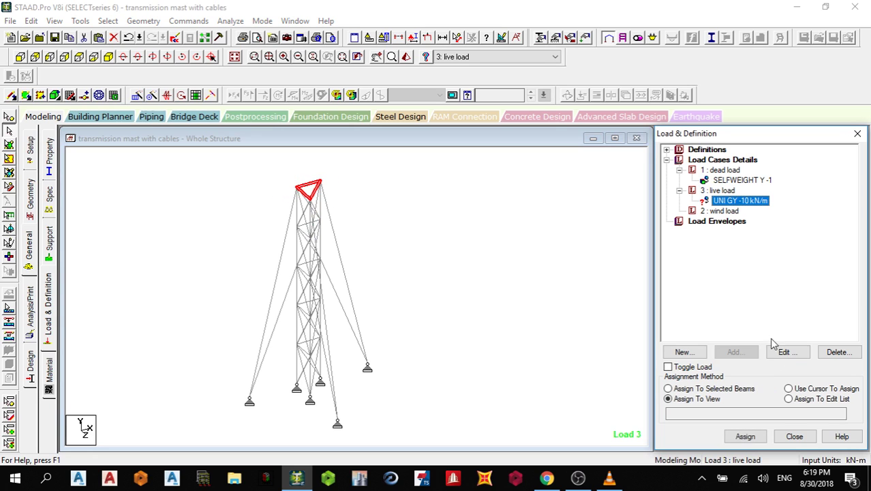
{"action": "left_click", "coordinate": [748, 389]}
{"action": "left_click", "coordinate": [745, 437]}
{"action": "left_click", "coordinate": [633, 325]}
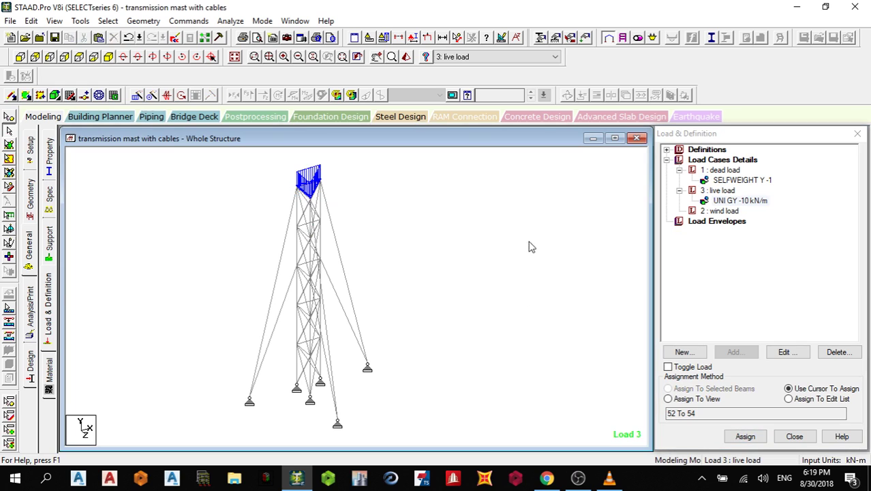
{"action": "left_click", "coordinate": [722, 210]}
{"action": "left_click", "coordinate": [734, 351]}
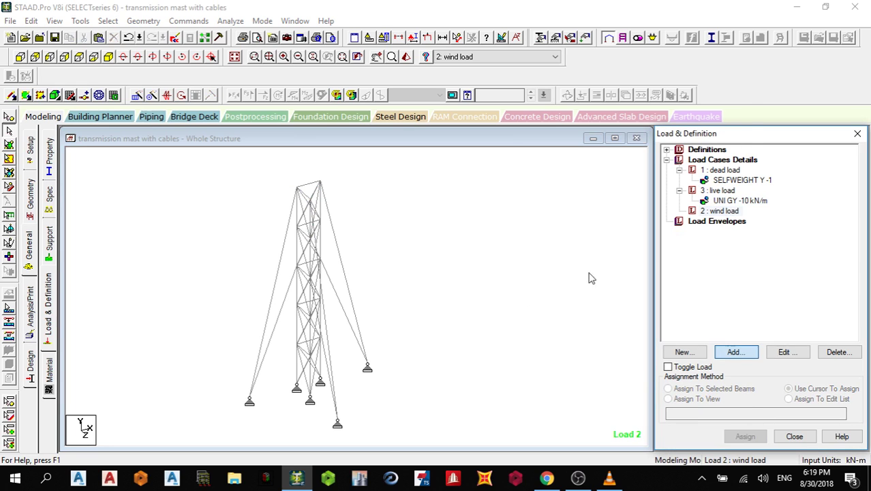
Add WIND LOAD X factor 1, Type 1, over heights 0 to 25 m to case 2.
{"action": "left_click", "coordinate": [164, 183]}
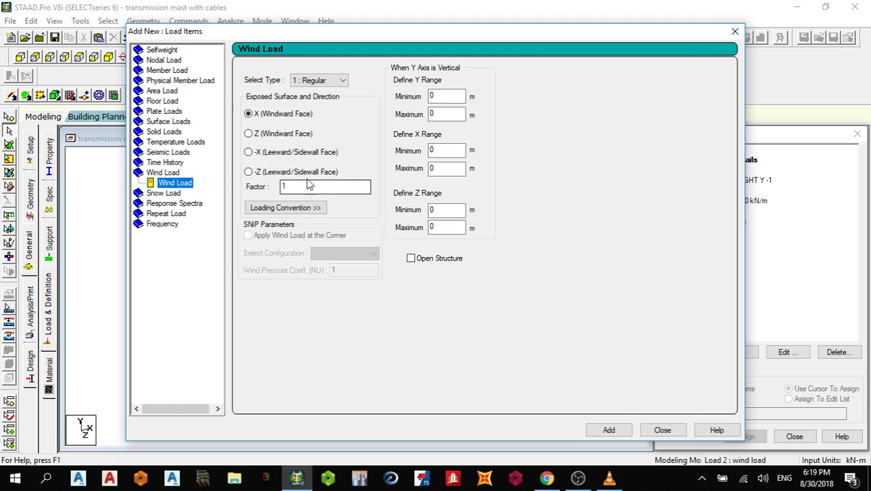
{"action": "left_click", "coordinate": [446, 114]}
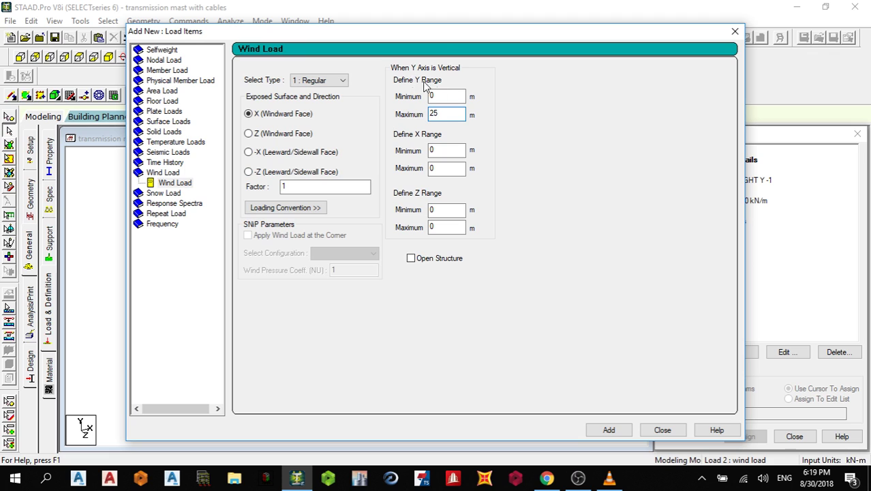
{"action": "left_click", "coordinate": [609, 430]}
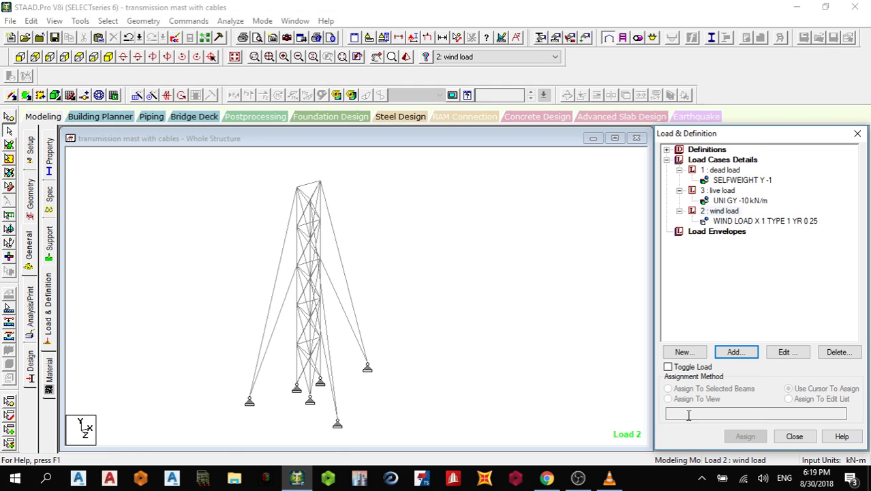
{"action": "left_click", "coordinate": [752, 225]}
{"action": "left_click", "coordinate": [497, 239]}
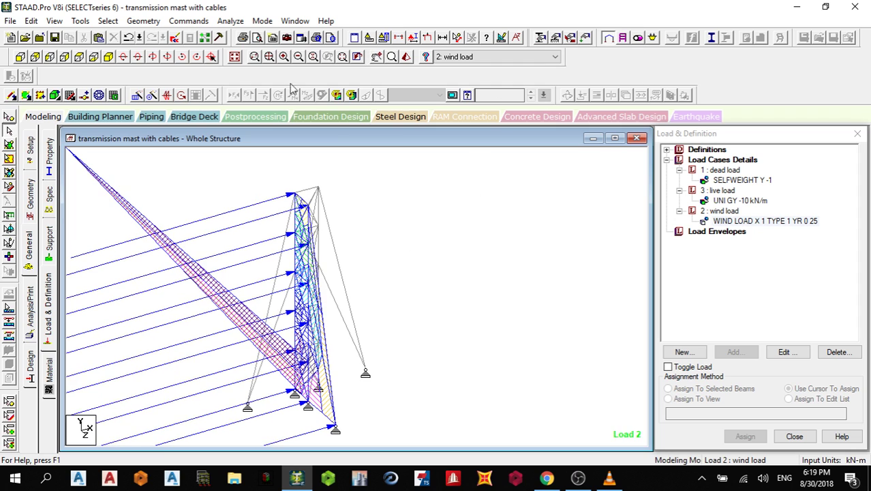
{"action": "left_click", "coordinate": [188, 21]}
{"action": "left_click", "coordinate": [544, 223]}
{"action": "left_click", "coordinate": [709, 160]}
Generate and add British BS 5950 auto load combinations as cases 4 to 6.
{"action": "left_click", "coordinate": [733, 352]}
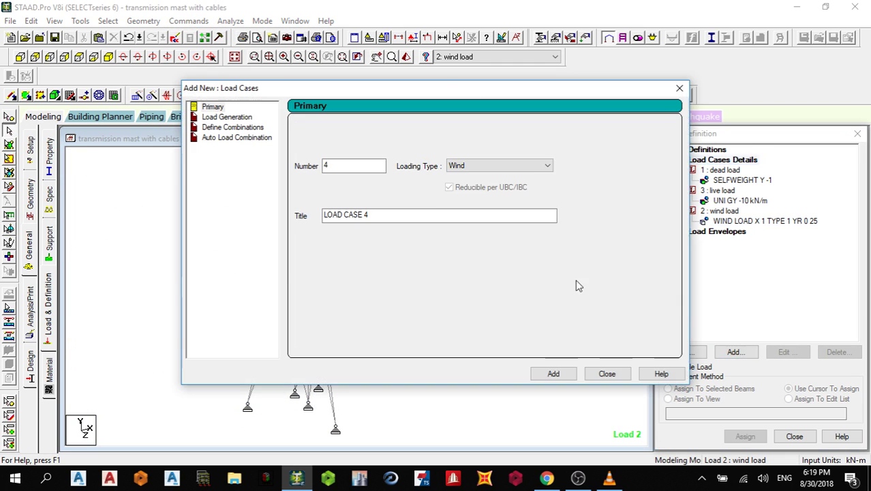
{"action": "left_click", "coordinate": [244, 140]}
{"action": "left_click", "coordinate": [446, 132]}
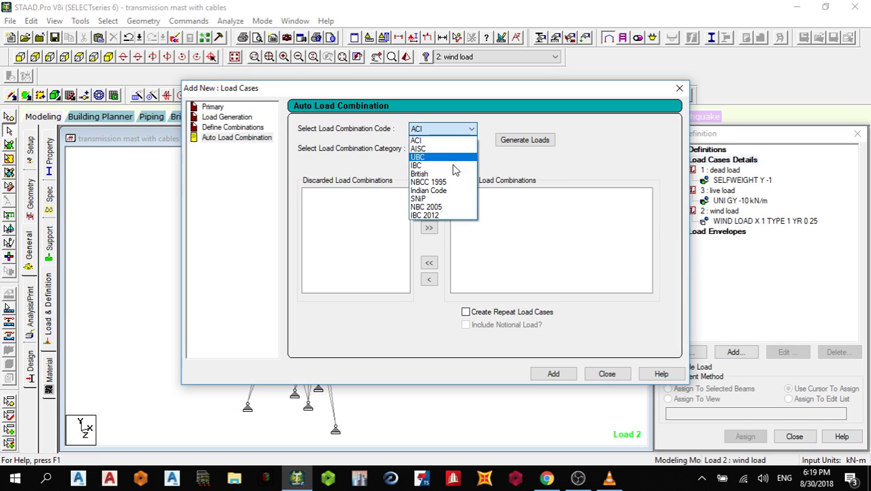
{"action": "left_click", "coordinate": [455, 174]}
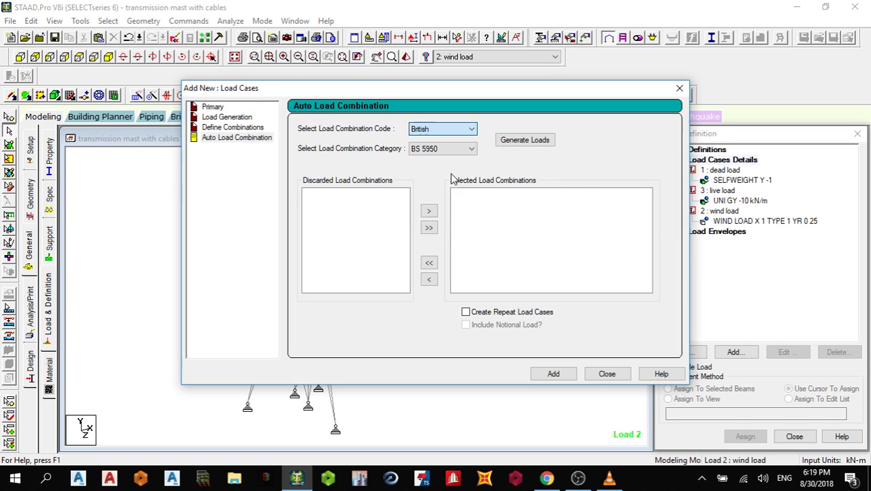
{"action": "left_click", "coordinate": [541, 139]}
{"action": "left_click", "coordinate": [572, 374]}
{"action": "left_click", "coordinate": [604, 373]}
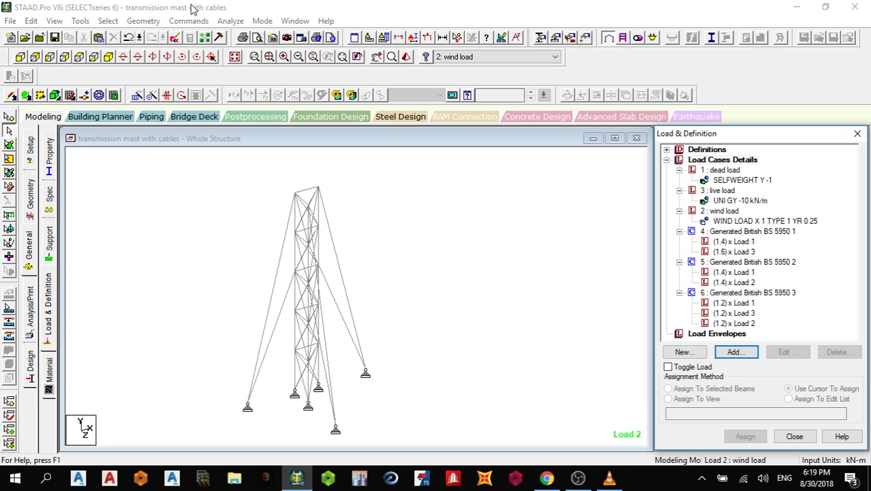
{"action": "left_click", "coordinate": [189, 20]}
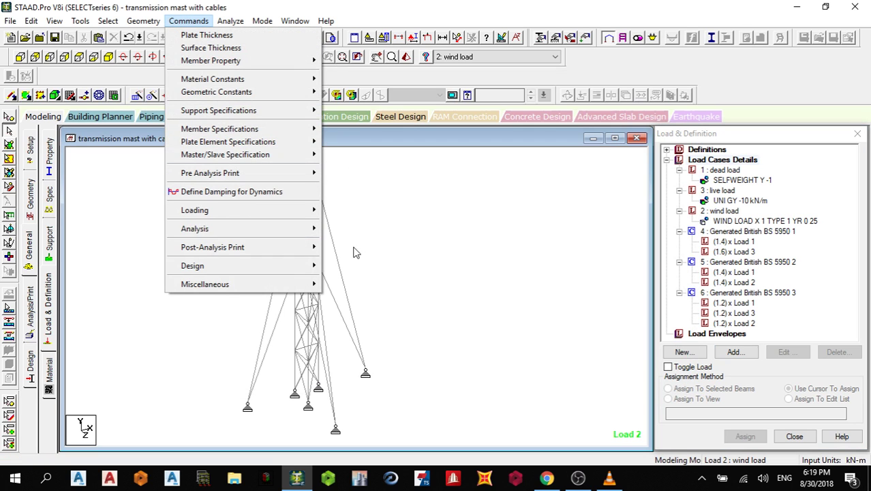
{"action": "left_click", "coordinate": [354, 253]}
Set the steel design code to BS5950 2000 in the Steel Design workflow.
{"action": "left_click", "coordinate": [32, 377]}
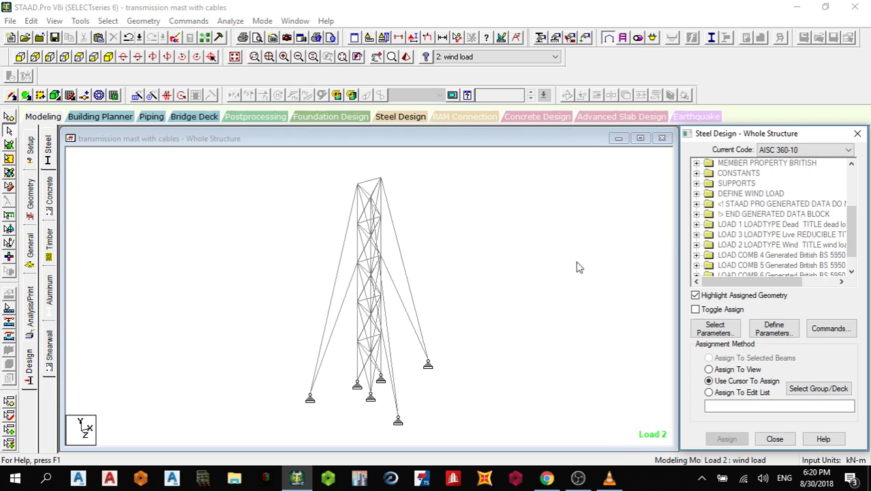
{"action": "left_click", "coordinate": [774, 328]}
{"action": "left_click", "coordinate": [626, 109]}
{"action": "left_click", "coordinate": [822, 149]}
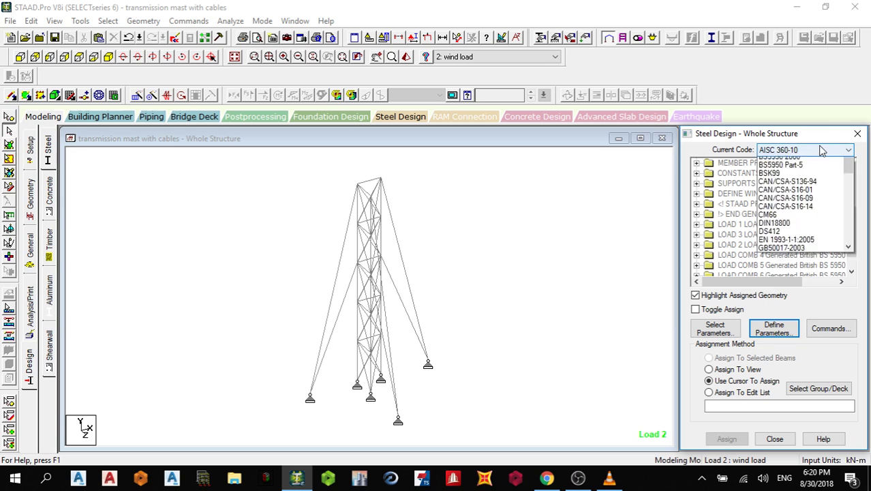
{"action": "left_click", "coordinate": [781, 311]}
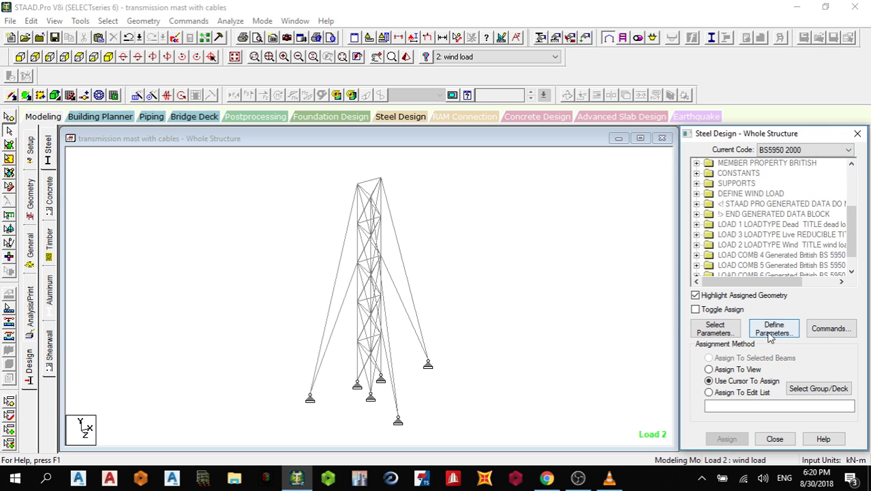
Add the PY 275000 steel design strength parameter.
{"action": "left_click", "coordinate": [773, 329]}
{"action": "scroll", "coordinate": [287, 280], "scroll_direction": "down", "scroll_amount": 3}
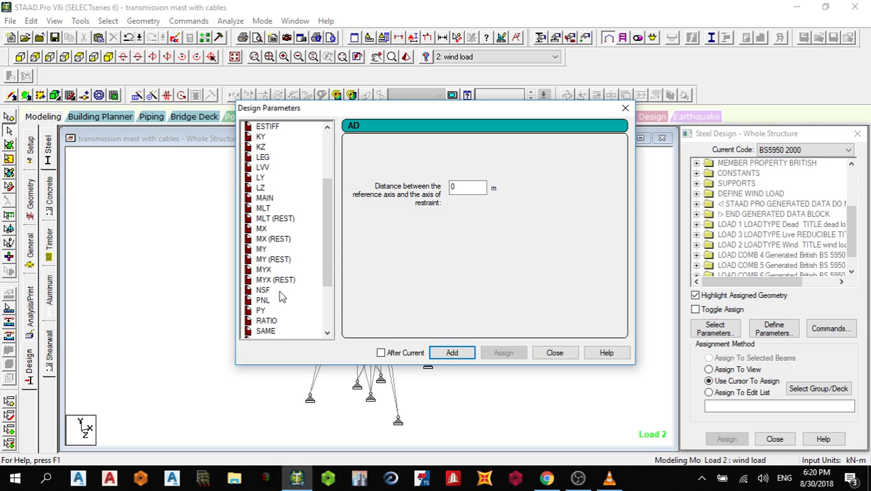
{"action": "left_click", "coordinate": [262, 310]}
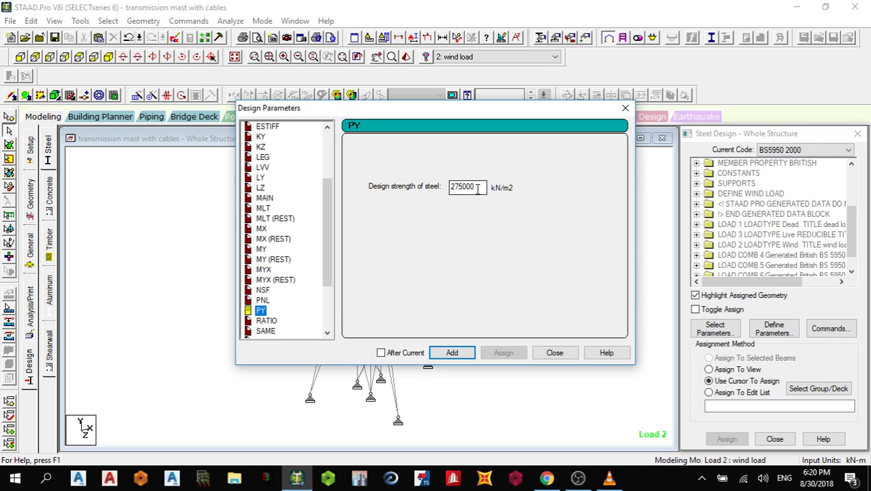
{"action": "left_click", "coordinate": [467, 355]}
{"action": "left_click", "coordinate": [562, 355]}
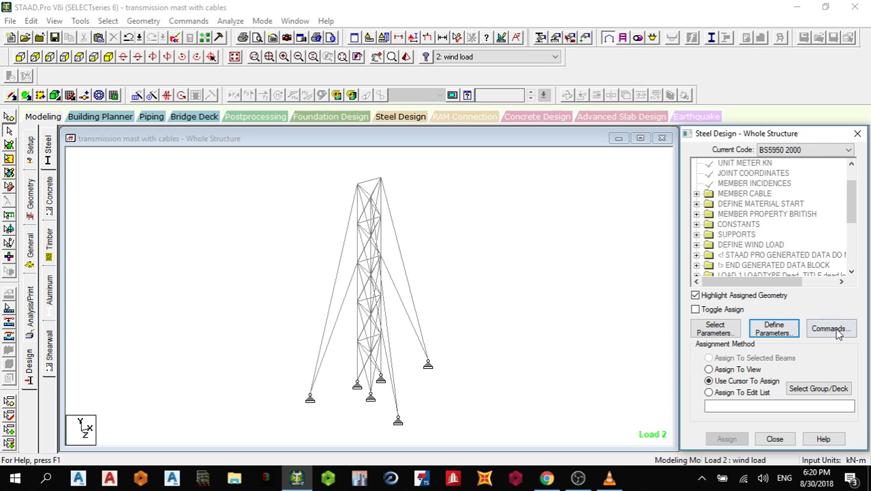
Add the CHECK CODE, SELECT and TAKE OFF design commands.
{"action": "left_click", "coordinate": [831, 330]}
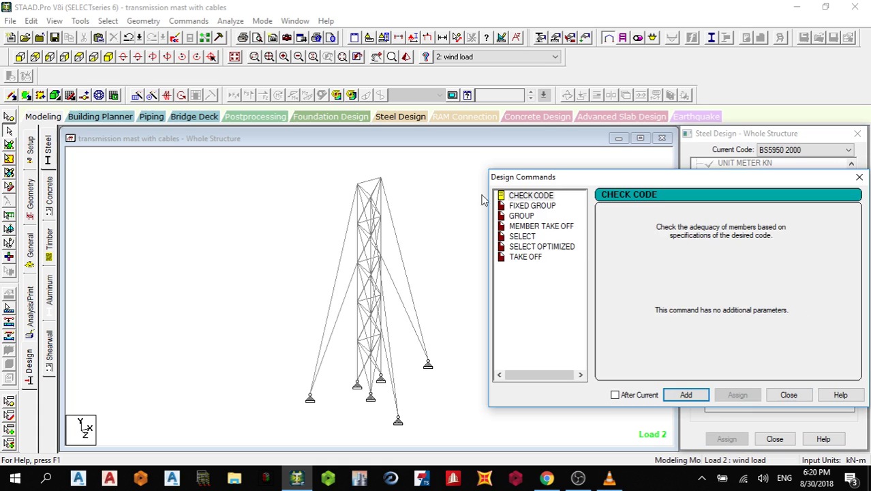
{"action": "left_click", "coordinate": [685, 394]}
{"action": "left_click", "coordinate": [517, 238]}
{"action": "left_click", "coordinate": [689, 395]}
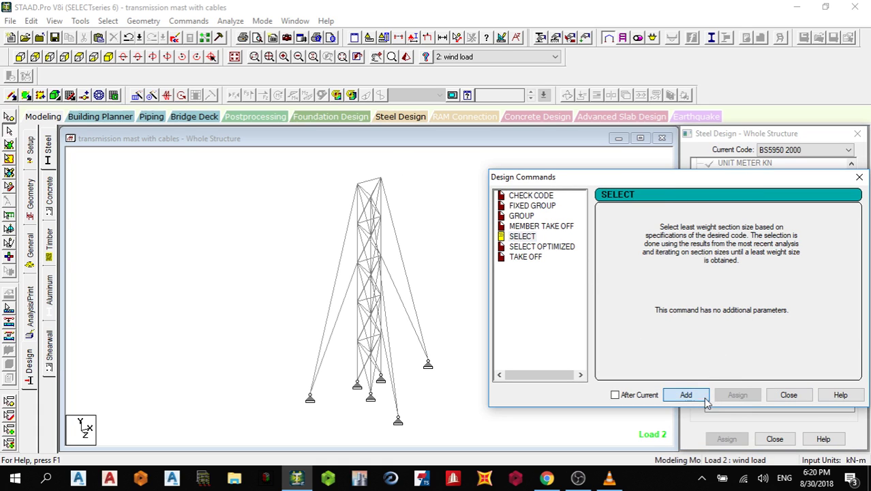
{"action": "left_click", "coordinate": [528, 257]}
{"action": "left_click", "coordinate": [686, 395]}
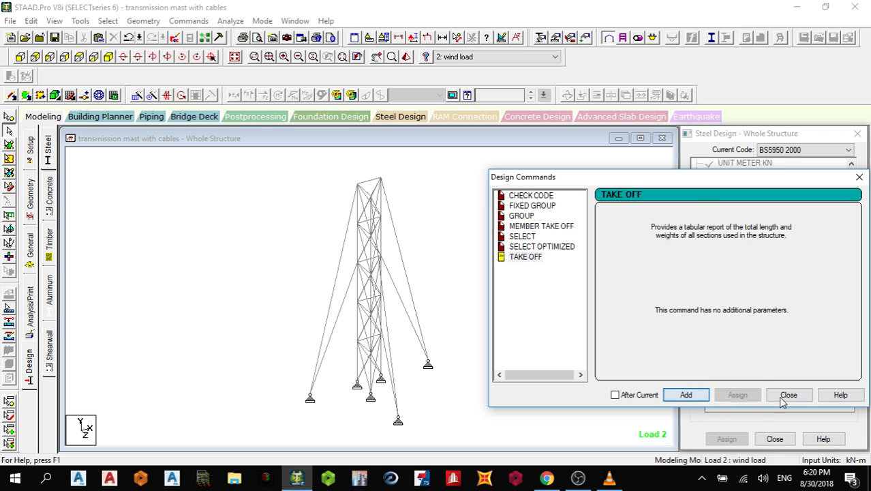
{"action": "left_click", "coordinate": [788, 395]}
Assign PY 275000 and CHECK CODE to every member of the mast.
{"action": "scroll", "coordinate": [812, 211], "scroll_direction": "down", "scroll_amount": 2}
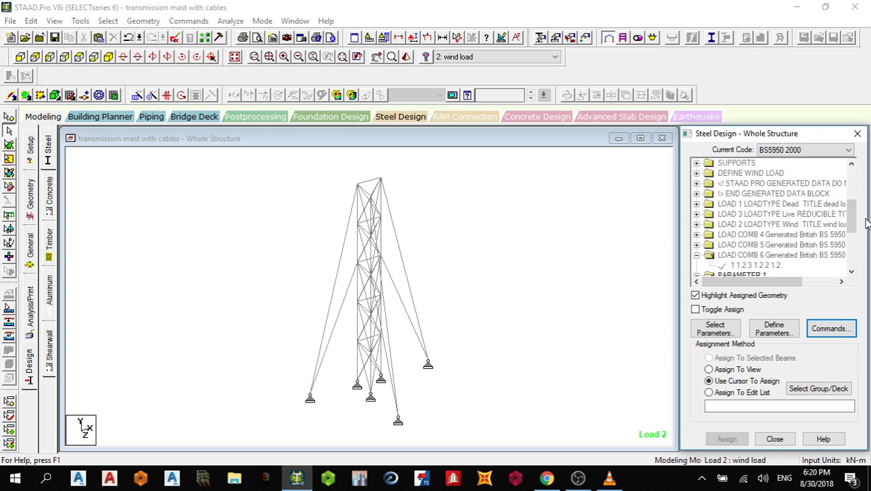
{"action": "scroll", "coordinate": [859, 224], "scroll_direction": "down", "scroll_amount": 3}
{"action": "left_click", "coordinate": [747, 213]}
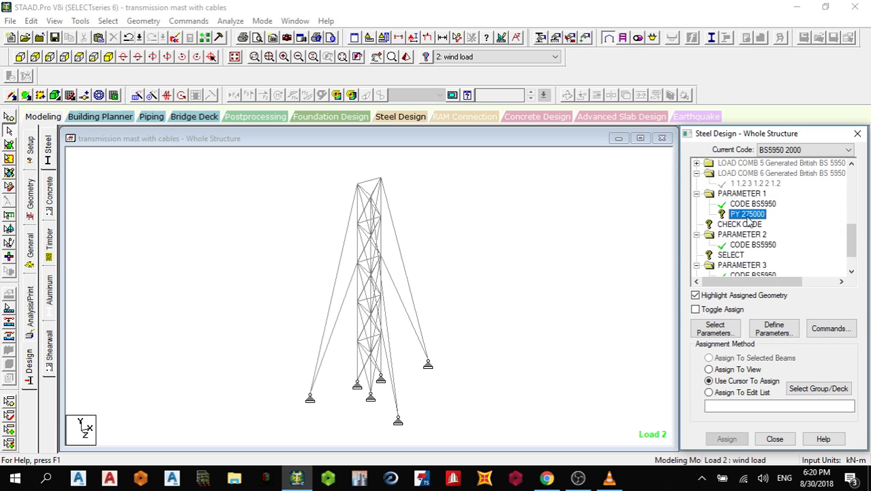
{"action": "left_click", "coordinate": [738, 369]}
{"action": "left_click", "coordinate": [727, 439]}
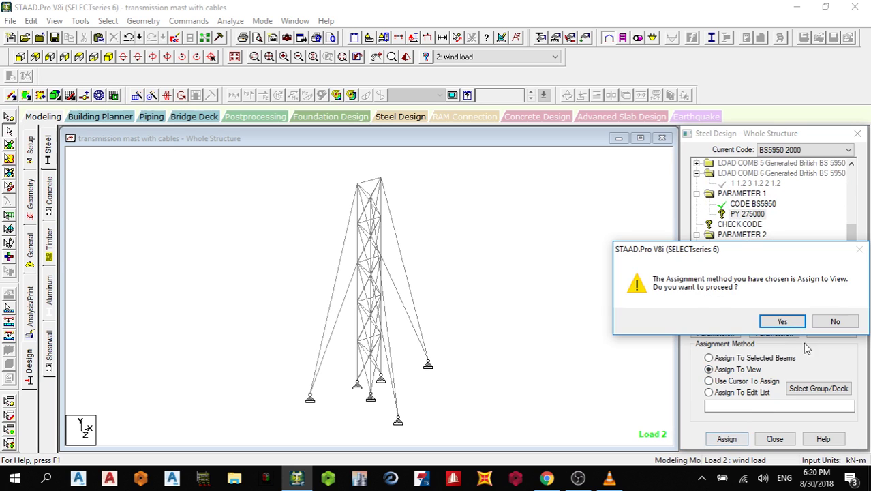
{"action": "left_click", "coordinate": [788, 320]}
{"action": "left_click", "coordinate": [740, 224]}
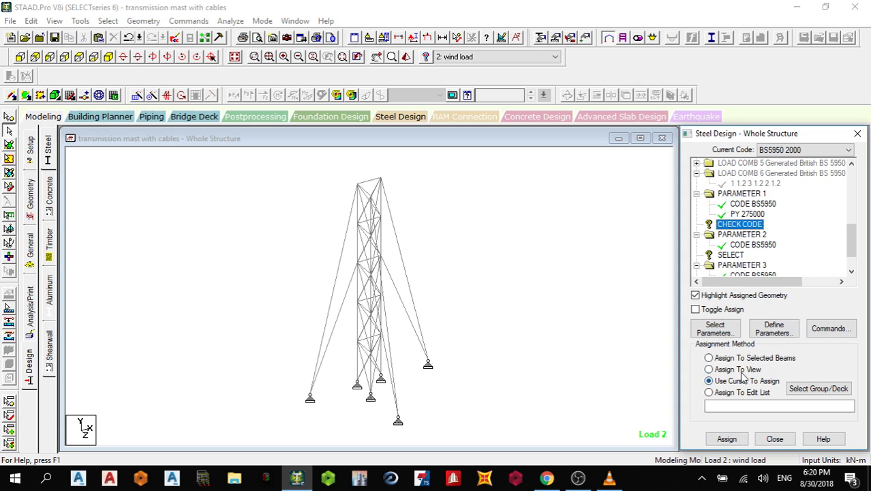
{"action": "left_click", "coordinate": [738, 369]}
{"action": "left_click", "coordinate": [726, 439]}
{"action": "left_click", "coordinate": [784, 320]}
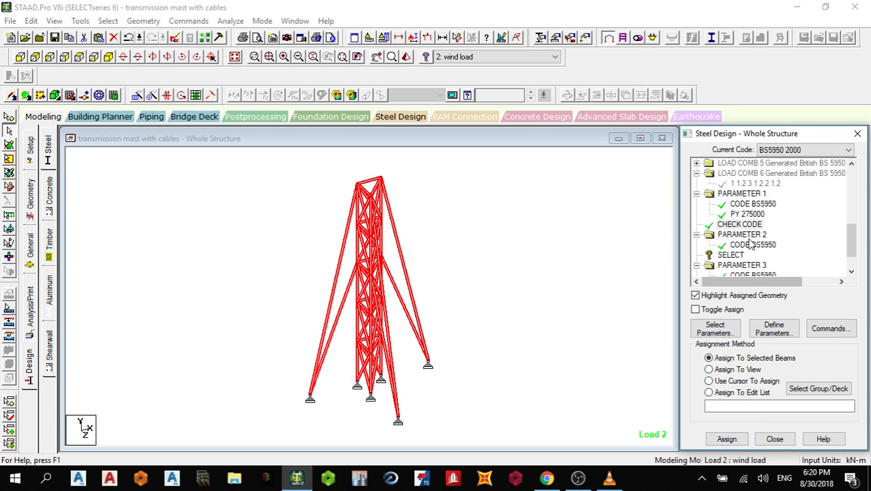
Assign SELECT and STEEL TAKE OFF to every member of the mast.
{"action": "scroll", "coordinate": [750, 245], "scroll_direction": "down", "scroll_amount": 1}
{"action": "left_click", "coordinate": [731, 235]}
{"action": "left_click", "coordinate": [738, 369]}
{"action": "left_click", "coordinate": [745, 440]}
{"action": "left_click", "coordinate": [780, 319]}
{"action": "scroll", "coordinate": [750, 246], "scroll_direction": "down", "scroll_amount": 1}
{"action": "left_click", "coordinate": [755, 255]}
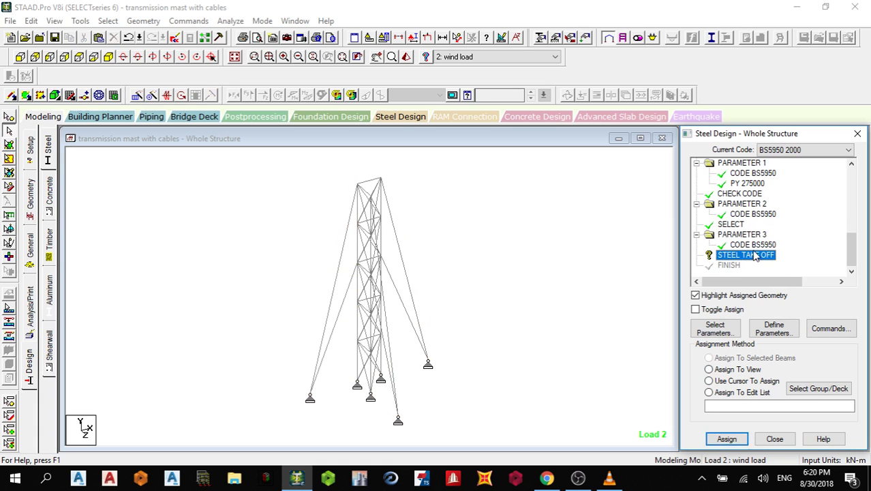
{"action": "left_click", "coordinate": [738, 369]}
{"action": "left_click", "coordinate": [726, 439]}
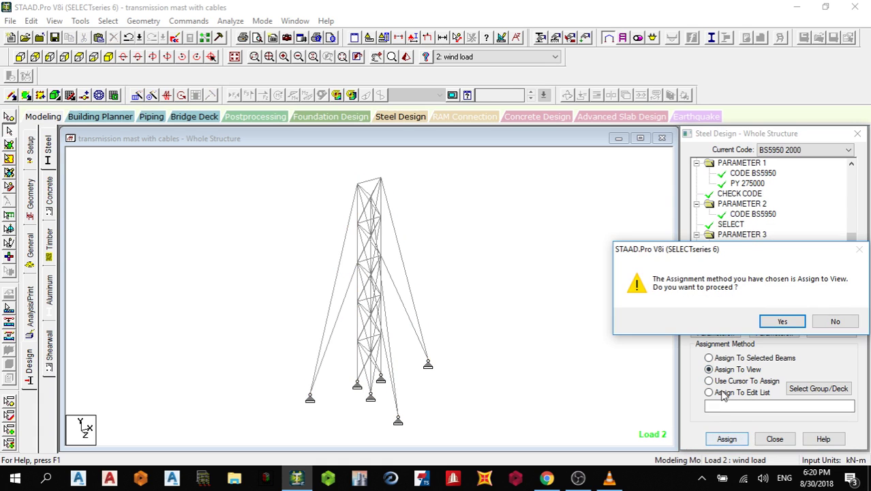
{"action": "left_click", "coordinate": [776, 323]}
{"action": "left_click", "coordinate": [189, 20]}
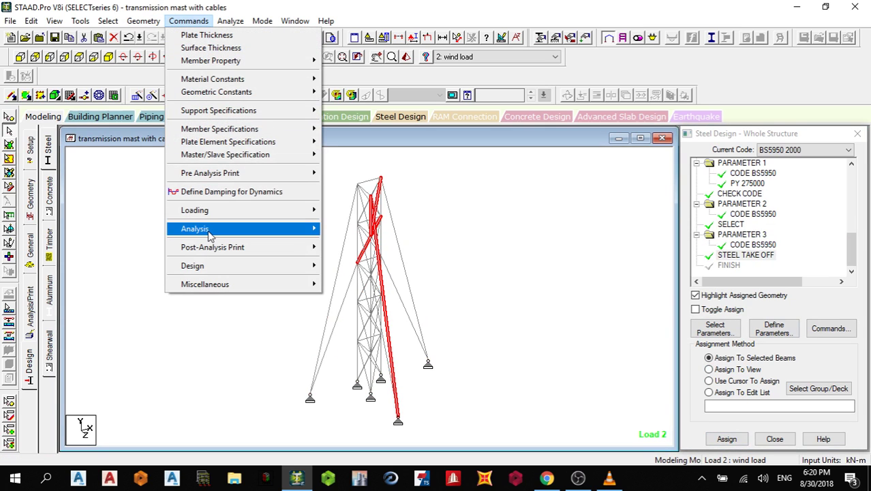
{"action": "mouse_move", "coordinate": [297, 228]}
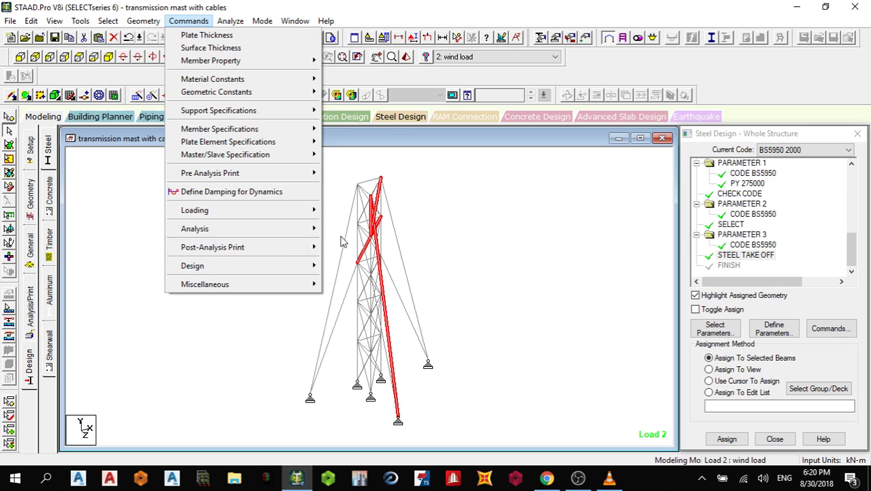
Add PERFORM ANALYSIS with no print, save the model, run it and view the output file.
{"action": "left_click", "coordinate": [353, 229]}
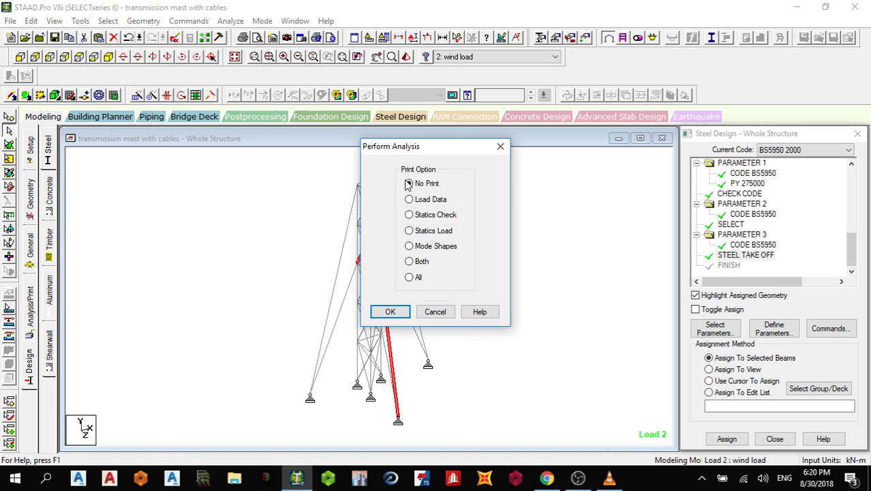
{"action": "left_click", "coordinate": [390, 311]}
{"action": "left_click", "coordinate": [231, 20]}
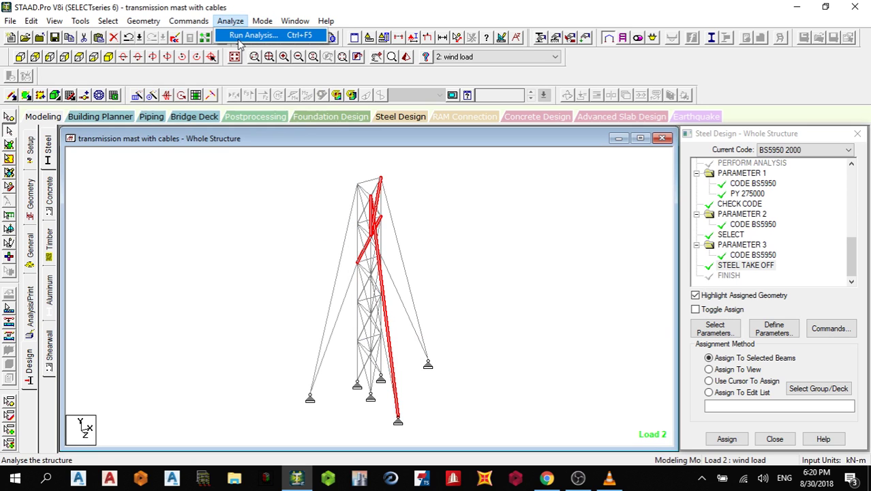
{"action": "left_click", "coordinate": [239, 35]}
{"action": "left_click", "coordinate": [372, 254]}
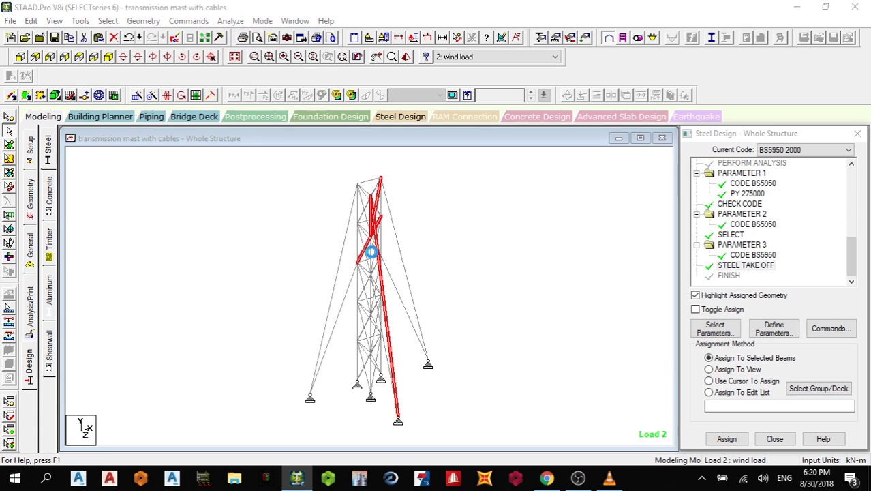
{"action": "left_click", "coordinate": [471, 287]}
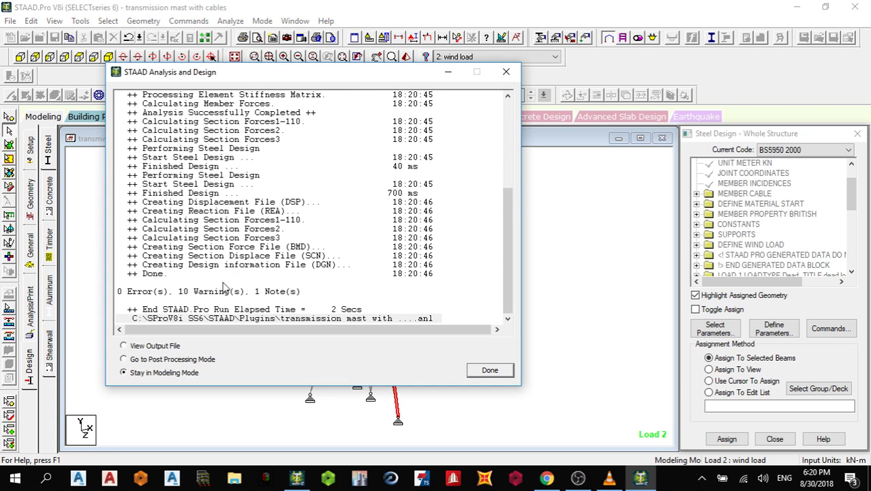
{"action": "left_click", "coordinate": [155, 347]}
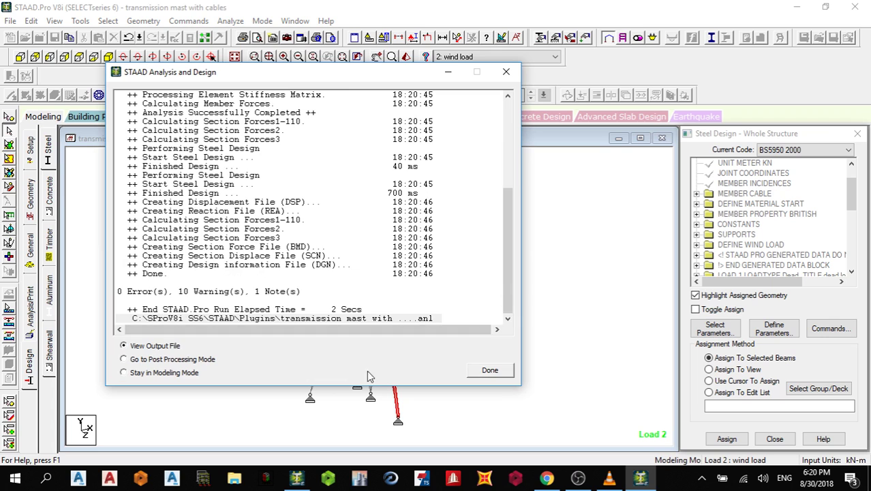
{"action": "left_click", "coordinate": [500, 374]}
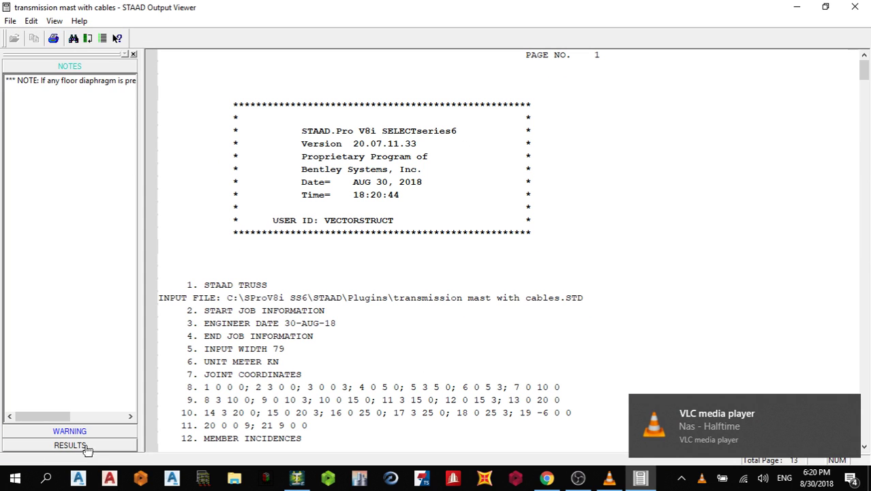
Review the wind force and member-sizes-changed warnings in the output.
{"action": "left_click", "coordinate": [69, 431]}
{"action": "left_click", "coordinate": [80, 119]}
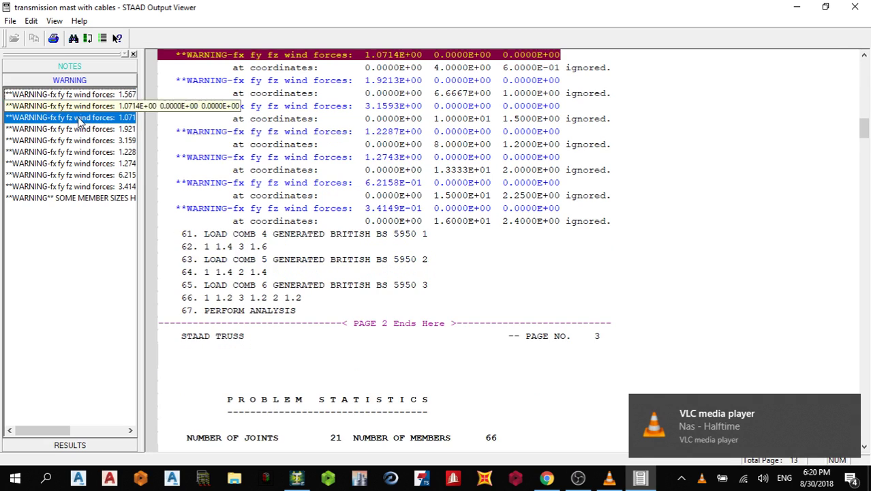
{"action": "left_click", "coordinate": [82, 199]}
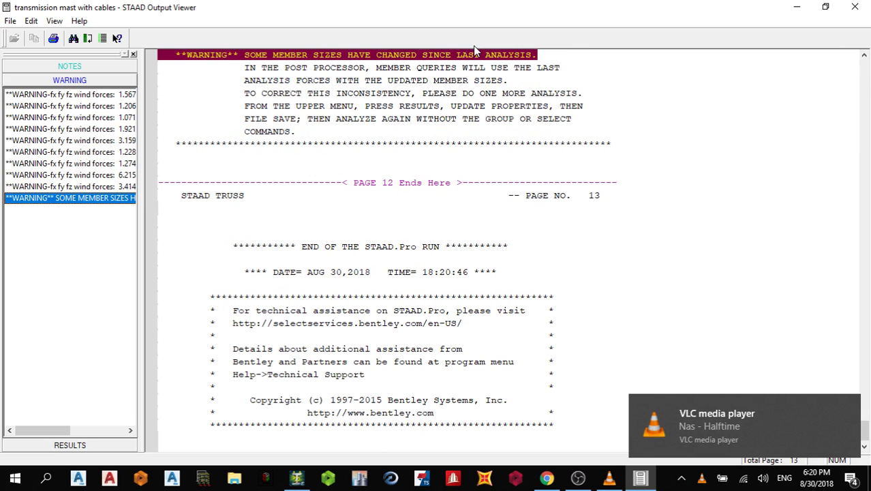
Scroll through the steel design table of member pass/fail results.
{"action": "left_click", "coordinate": [89, 446]}
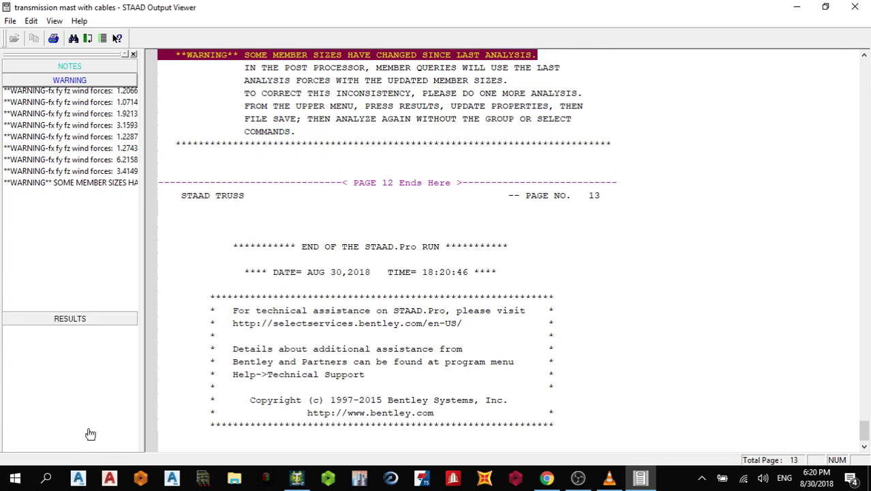
{"action": "left_click", "coordinate": [29, 108]}
{"action": "scroll", "coordinate": [409, 204], "scroll_direction": "down", "scroll_amount": 3}
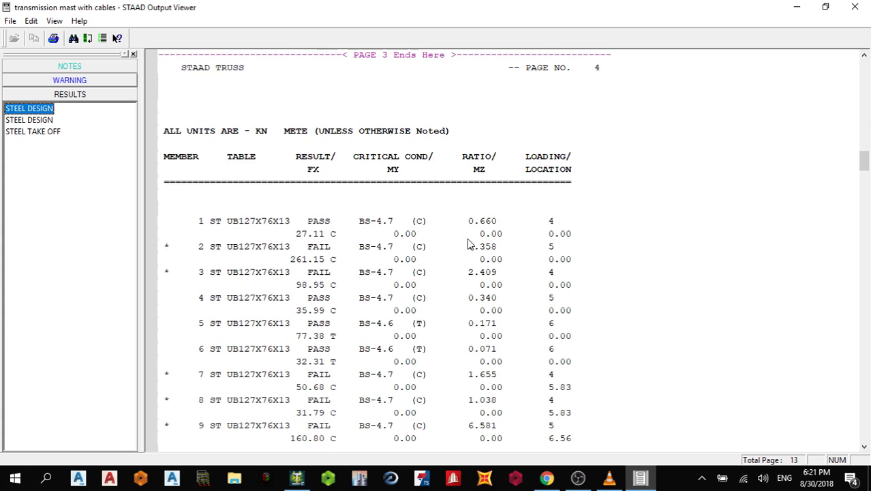
{"action": "scroll", "coordinate": [359, 189], "scroll_direction": "down", "scroll_amount": 8}
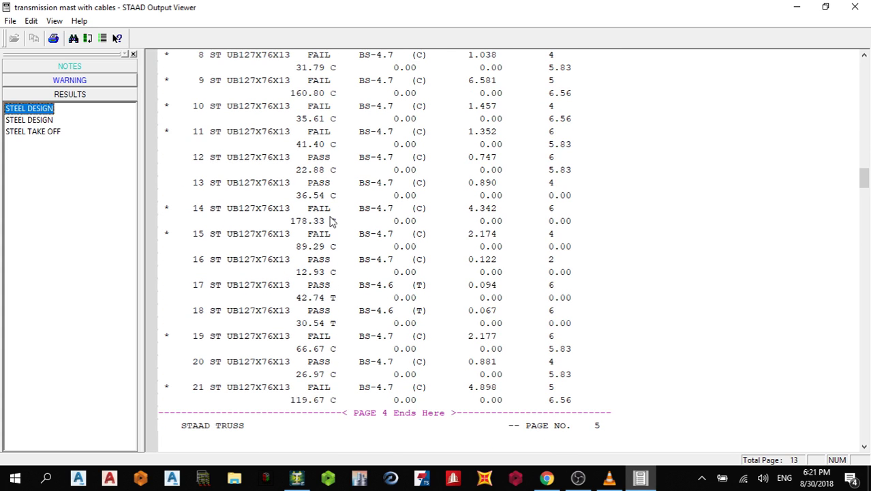
{"action": "scroll", "coordinate": [332, 222], "scroll_direction": "down", "scroll_amount": 1}
{"action": "scroll", "coordinate": [332, 221], "scroll_direction": "down", "scroll_amount": 4}
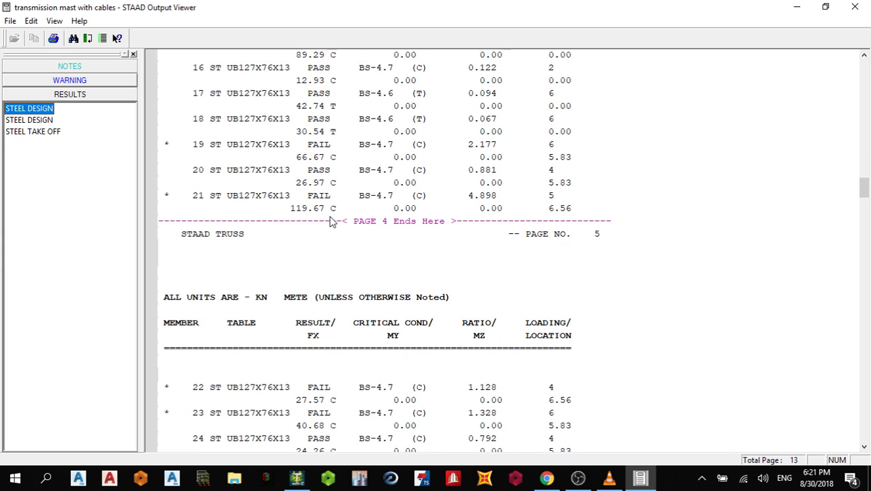
{"action": "scroll", "coordinate": [308, 246], "scroll_direction": "down", "scroll_amount": 10}
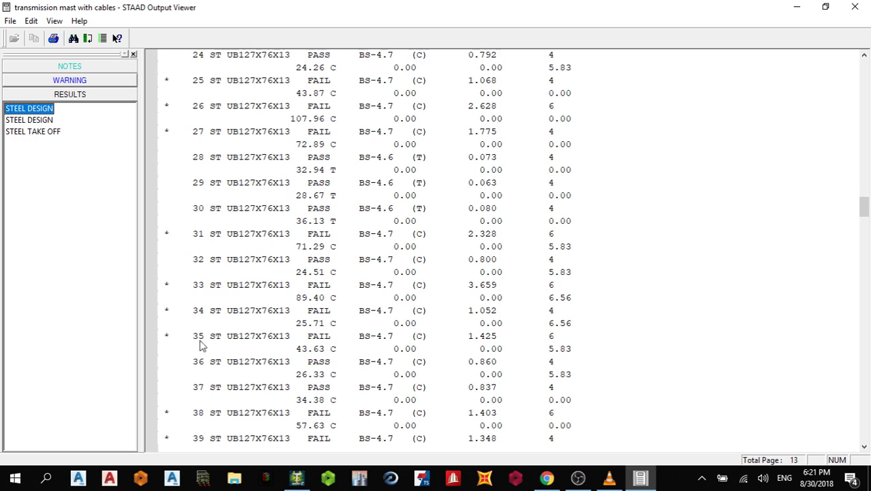
{"action": "scroll", "coordinate": [345, 216], "scroll_direction": "down", "scroll_amount": 3}
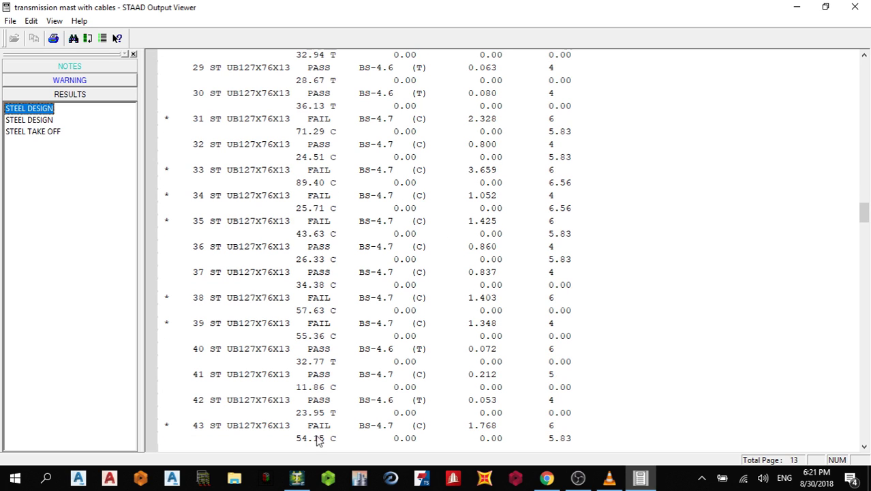
Check the steel take-off totalling 56.618 kN, then close the Output Viewer.
{"action": "left_click", "coordinate": [54, 132]}
{"action": "scroll", "coordinate": [424, 165], "scroll_direction": "down", "scroll_amount": 2}
{"action": "scroll", "coordinate": [349, 133], "scroll_direction": "up", "scroll_amount": 3}
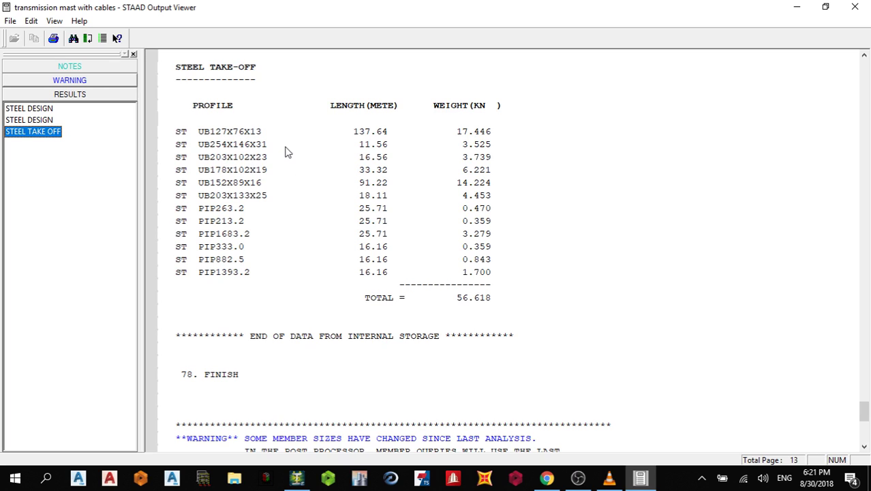
{"action": "left_click", "coordinate": [855, 7]}
Create load envelope E1 named 'cable envelope1' combining load cases 4, 5 and 6.
{"action": "left_click", "coordinate": [401, 117]}
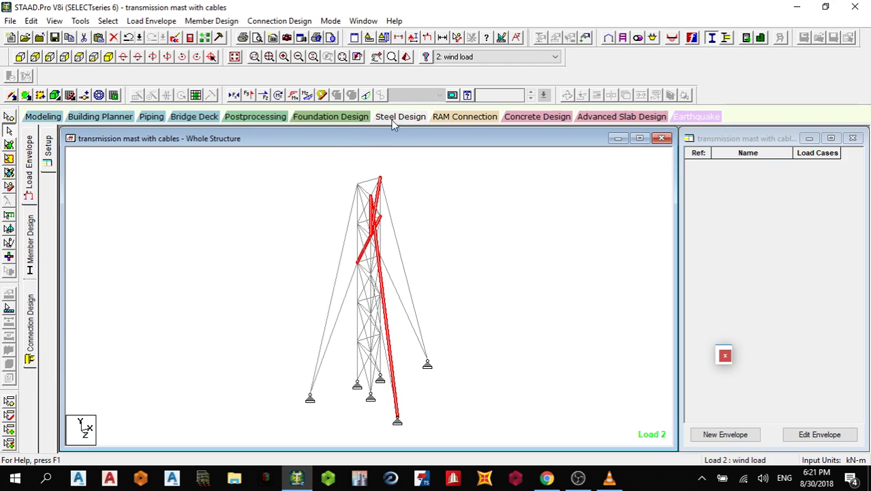
{"action": "left_click", "coordinate": [726, 437]}
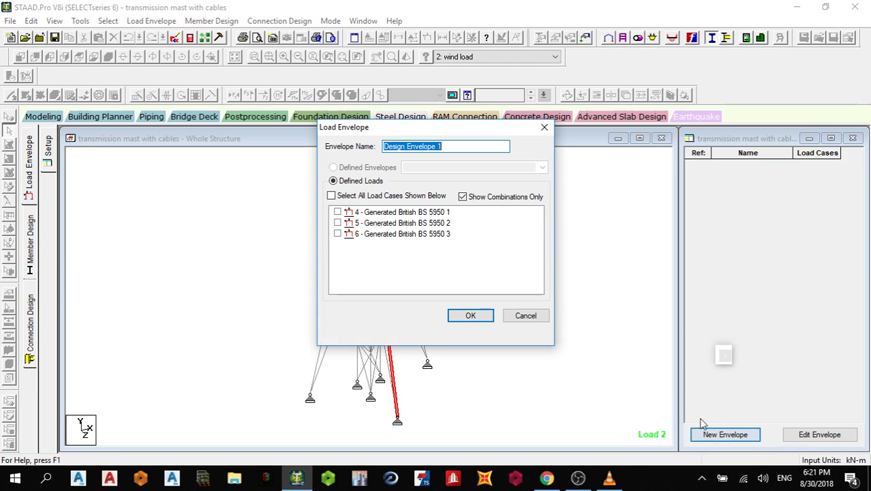
{"action": "left_click", "coordinate": [401, 197]}
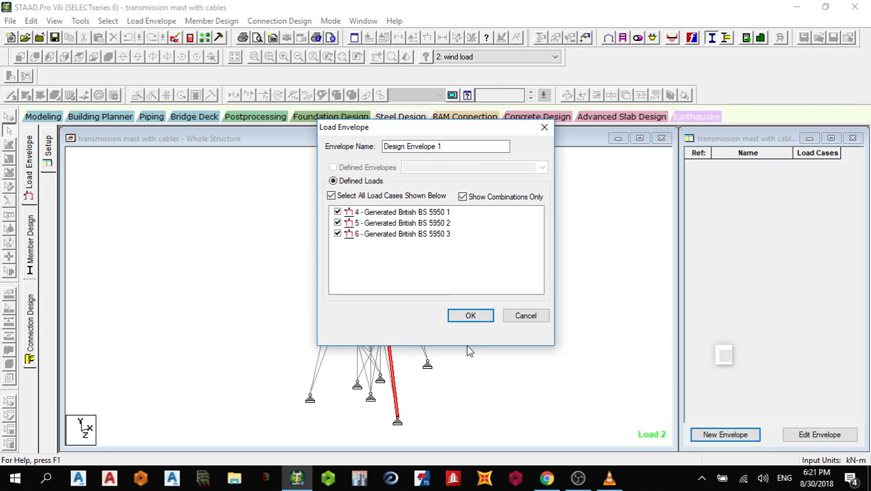
{"action": "left_click_drag", "start_coordinate": [462, 146], "coordinate": [351, 146]}
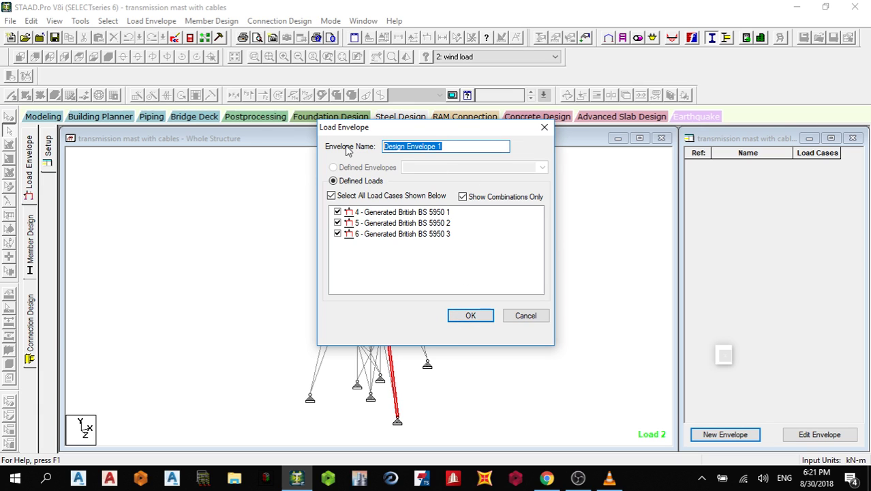
{"action": "type", "text": "cabl"}
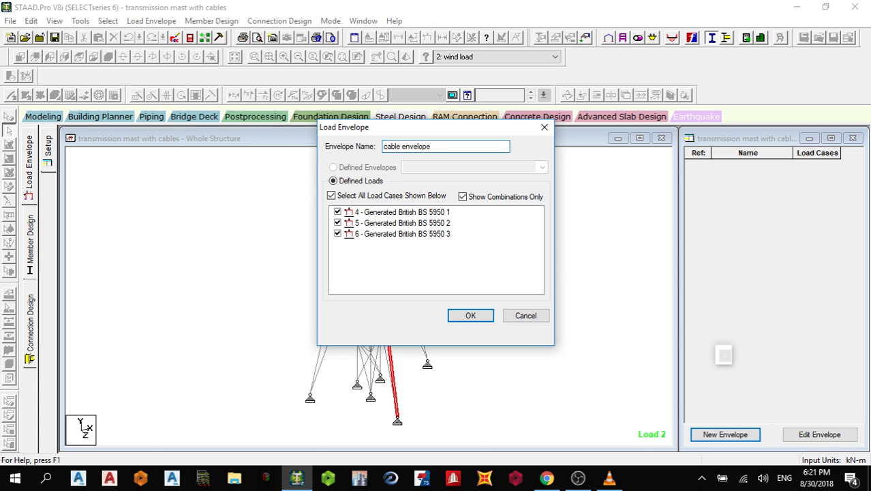
{"action": "left_click", "coordinate": [469, 315]}
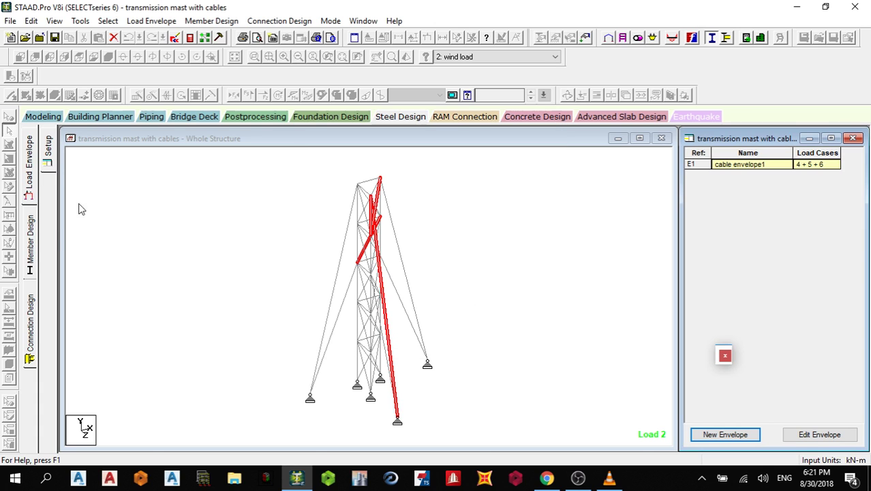
{"action": "left_click", "coordinate": [30, 246]}
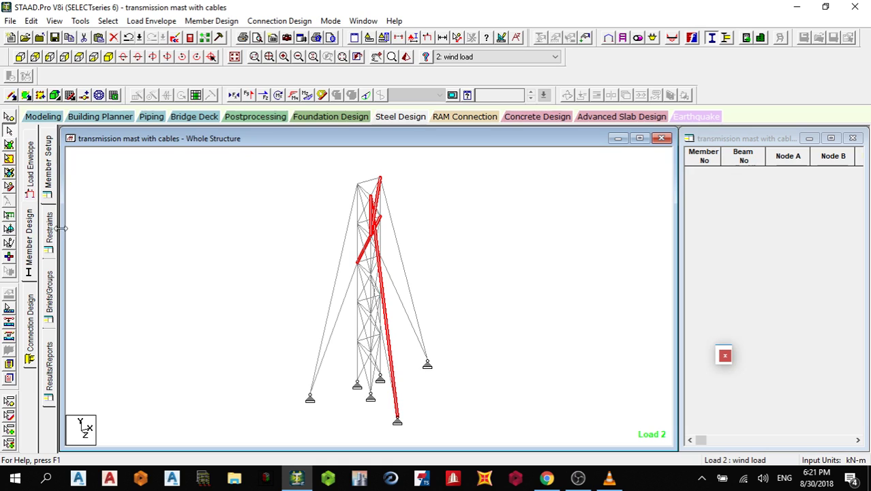
Auto-form the mast's 66 beams into physical members M1–M54.
{"action": "left_click_drag", "start_coordinate": [205, 179], "coordinate": [546, 447]}
{"action": "left_click", "coordinate": [230, 22]}
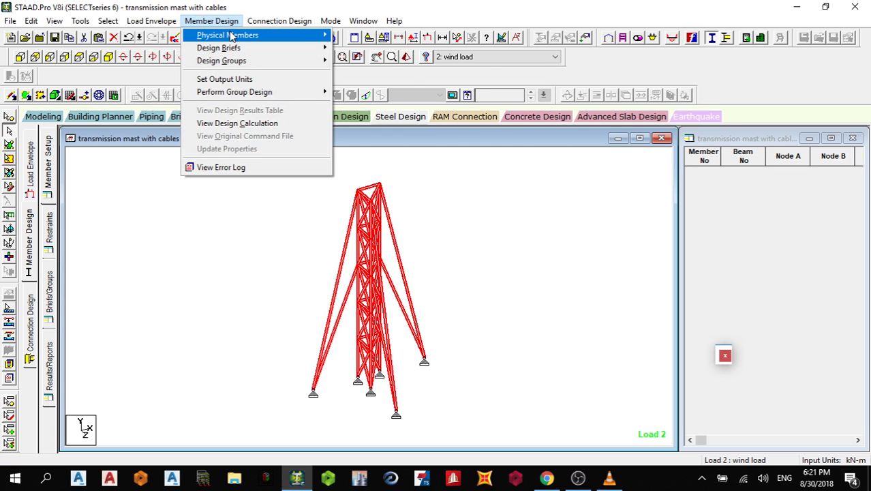
{"action": "mouse_move", "coordinate": [230, 36]}
{"action": "left_click", "coordinate": [380, 79]}
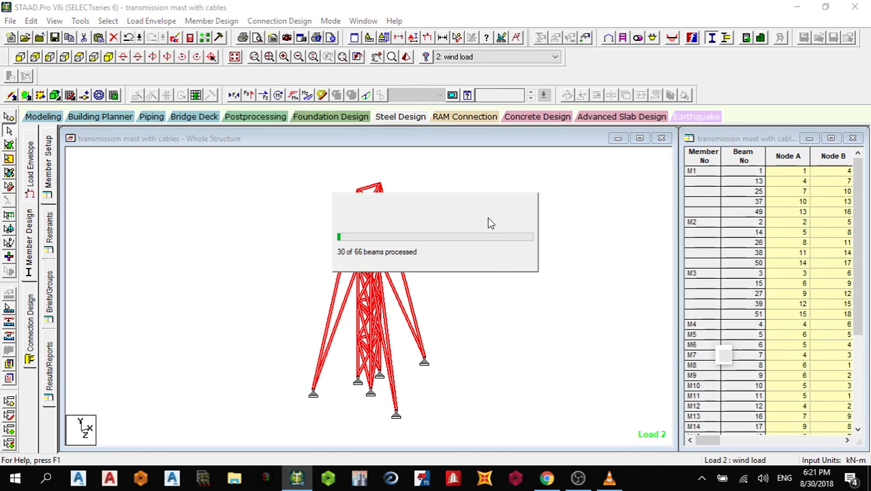
{"action": "left_click", "coordinate": [542, 252]}
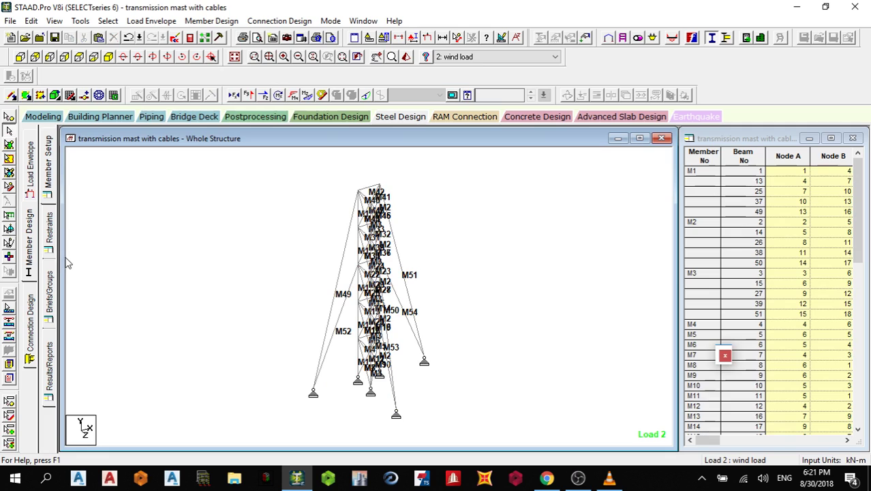
{"action": "left_click", "coordinate": [49, 284]}
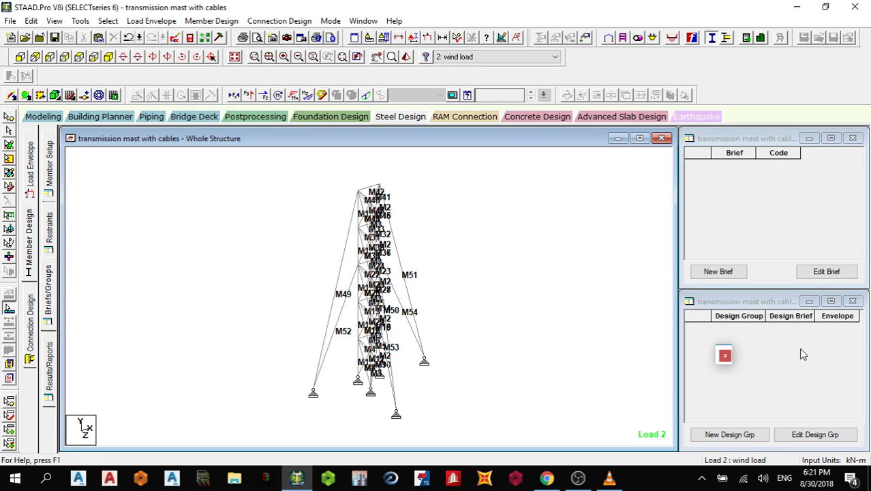
{"action": "left_click", "coordinate": [722, 272]}
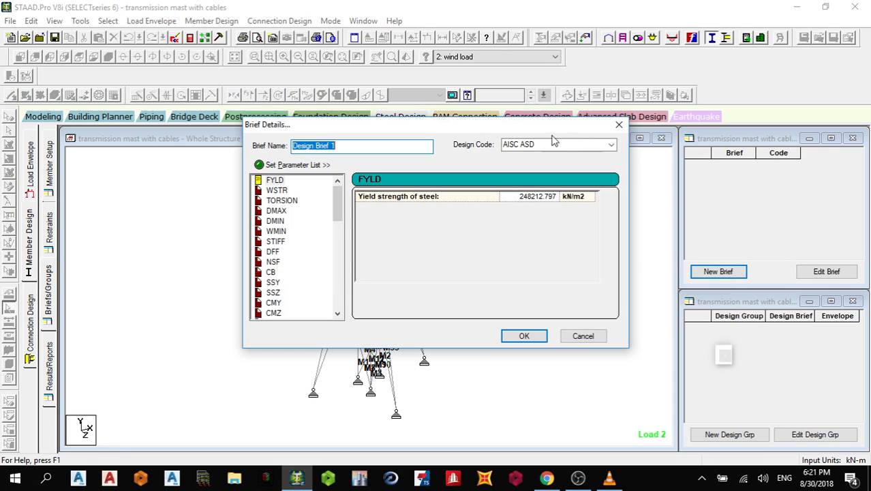
Create design brief B1 using code BS5950 2000 and steel grade S275.
{"action": "left_click", "coordinate": [612, 144]}
{"action": "left_click", "coordinate": [575, 166]}
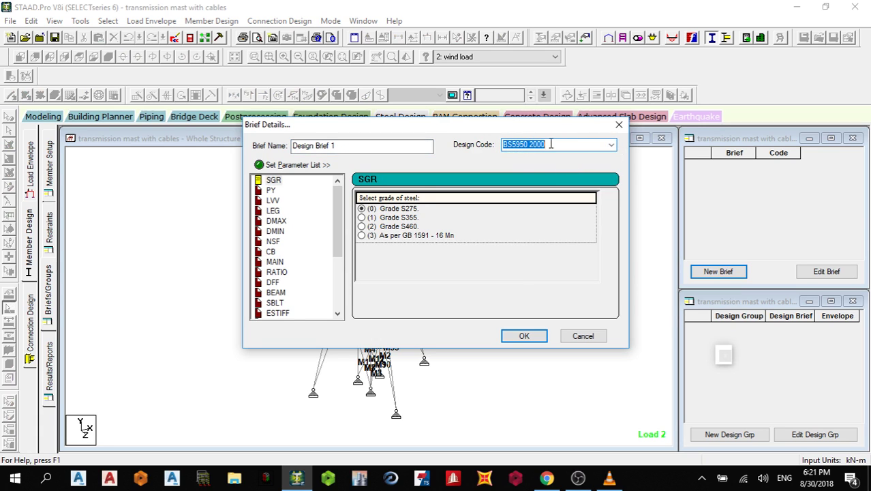
{"action": "scroll", "coordinate": [264, 251], "scroll_direction": "down", "scroll_amount": 2}
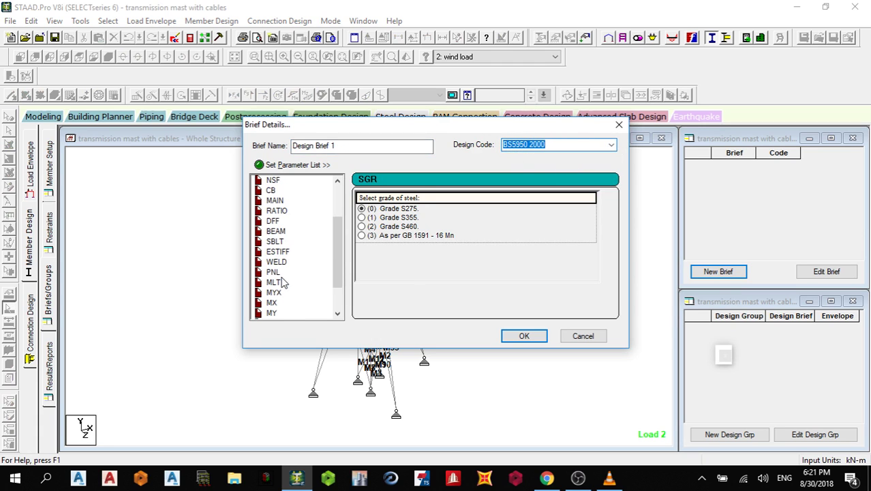
{"action": "left_click", "coordinate": [403, 228]}
{"action": "left_click", "coordinate": [523, 336]}
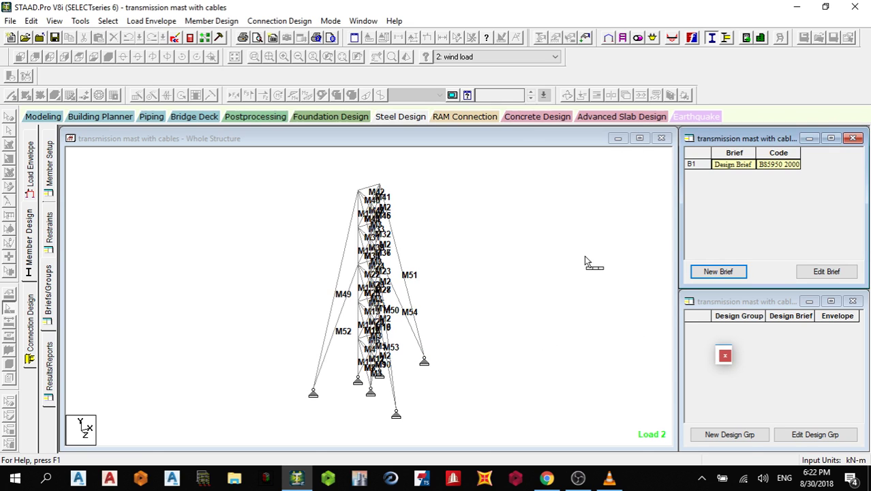
{"action": "left_click", "coordinate": [723, 438]}
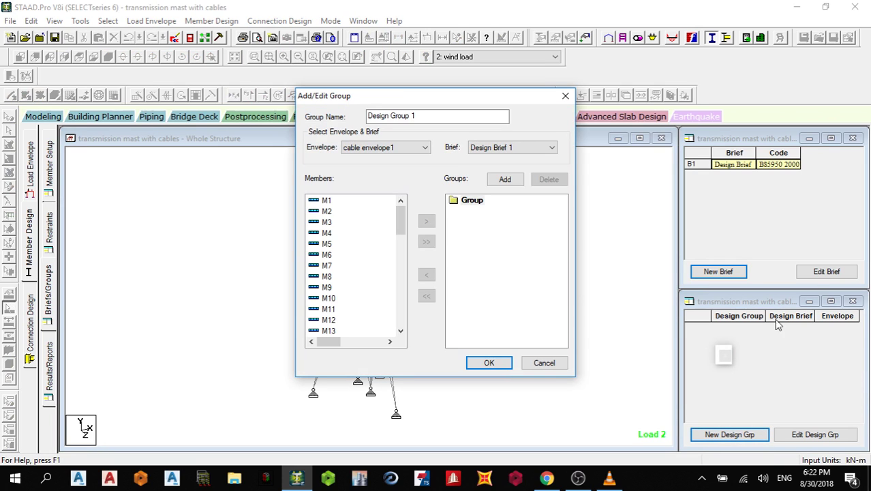
Create design group G1 with members M1–M54, cable envelope1 and Design Brief 1.
{"action": "left_click", "coordinate": [503, 183]}
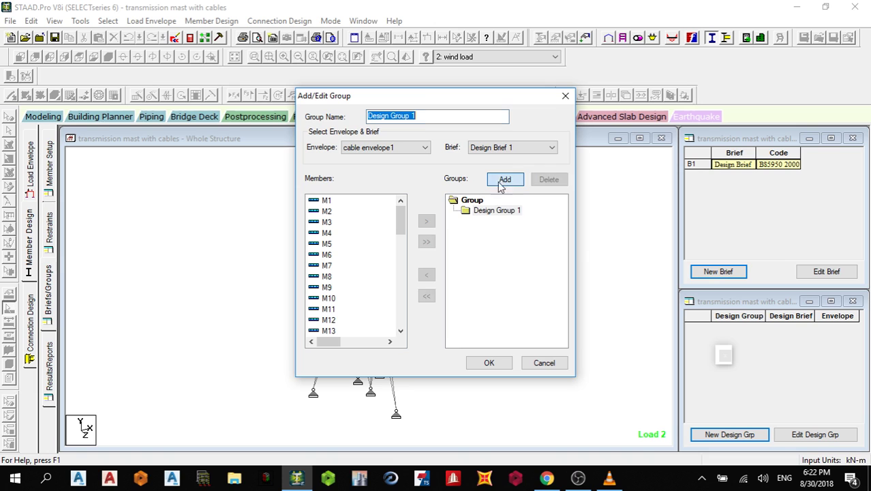
{"action": "left_click", "coordinate": [426, 244]}
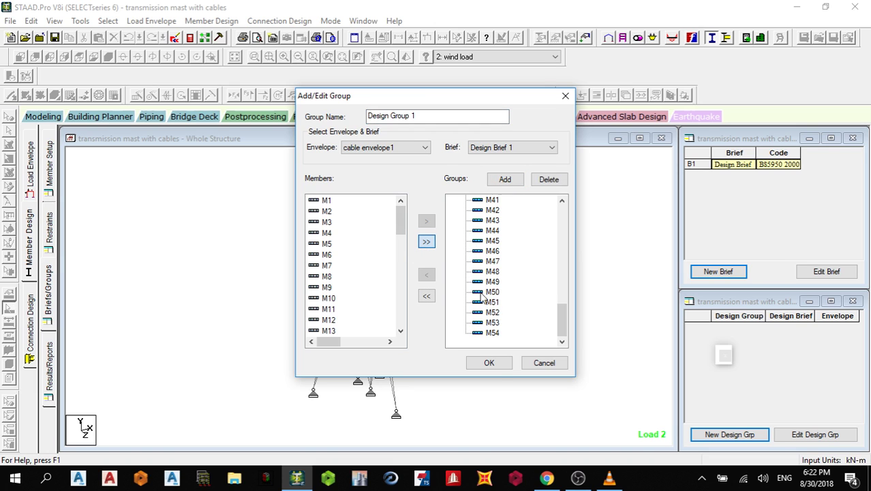
{"action": "left_click", "coordinate": [489, 364]}
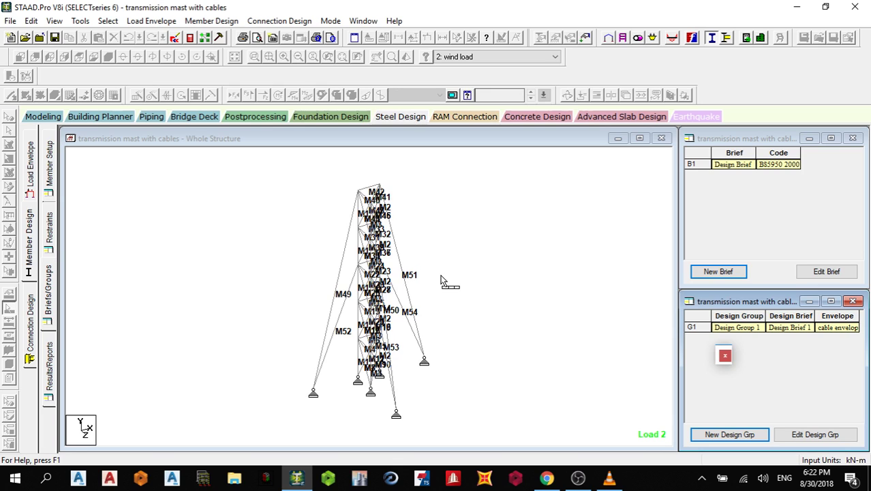
{"action": "scroll", "coordinate": [307, 259], "scroll_direction": "down", "scroll_amount": 4}
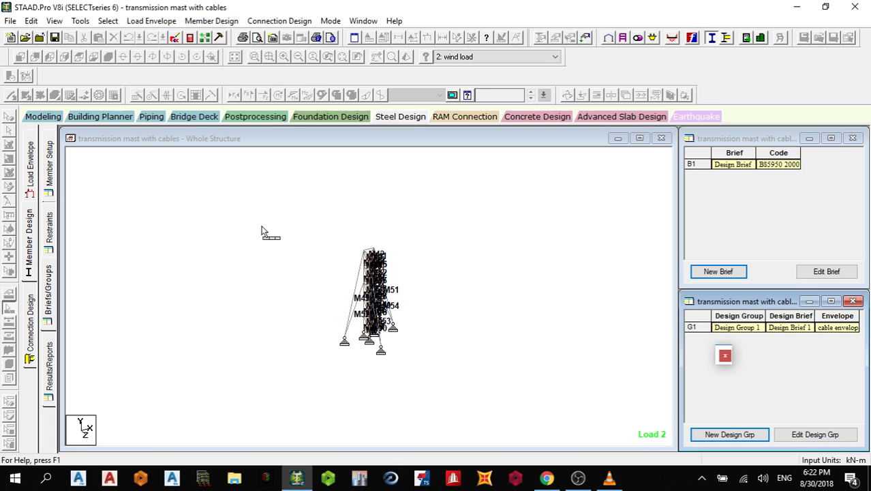
{"action": "left_click", "coordinate": [48, 359]}
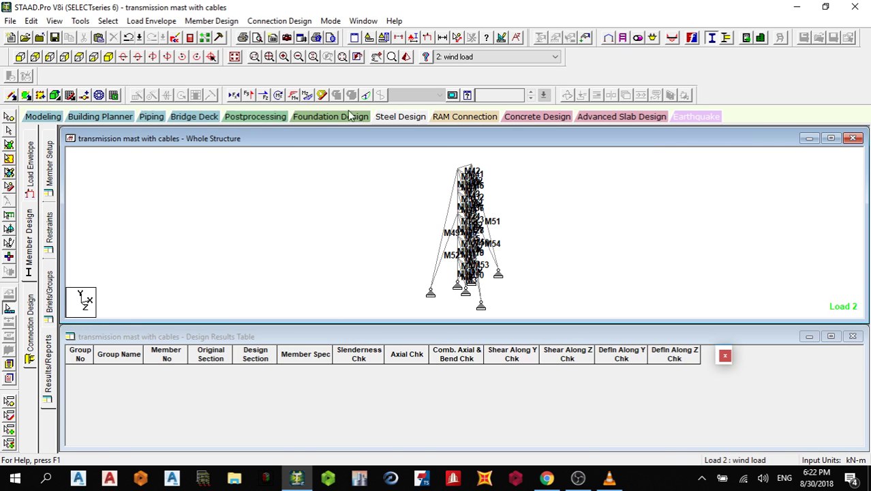
Run a Check Code group design and widen the Original Section column to read UB127X76X13.
{"action": "left_click", "coordinate": [217, 21]}
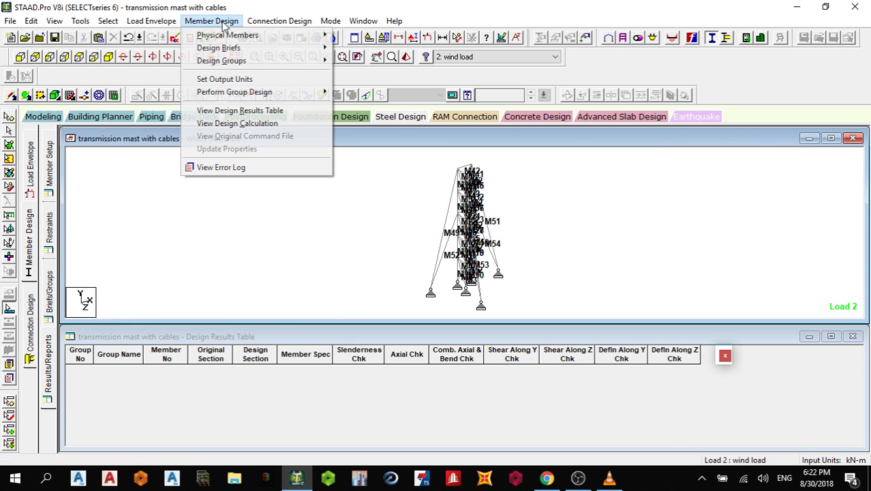
{"action": "mouse_move", "coordinate": [256, 97]}
{"action": "left_click", "coordinate": [361, 92]}
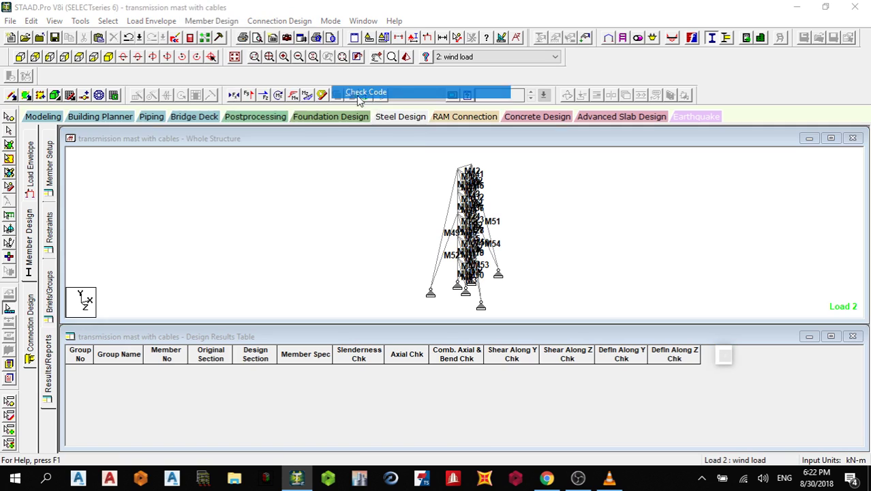
{"action": "left_click", "coordinate": [484, 267]}
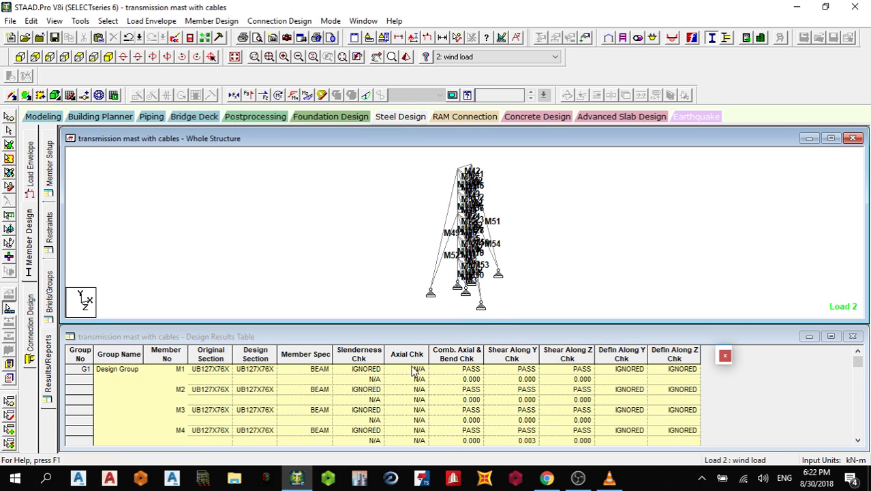
{"action": "left_click_drag", "start_coordinate": [231, 354], "coordinate": [431, 351]}
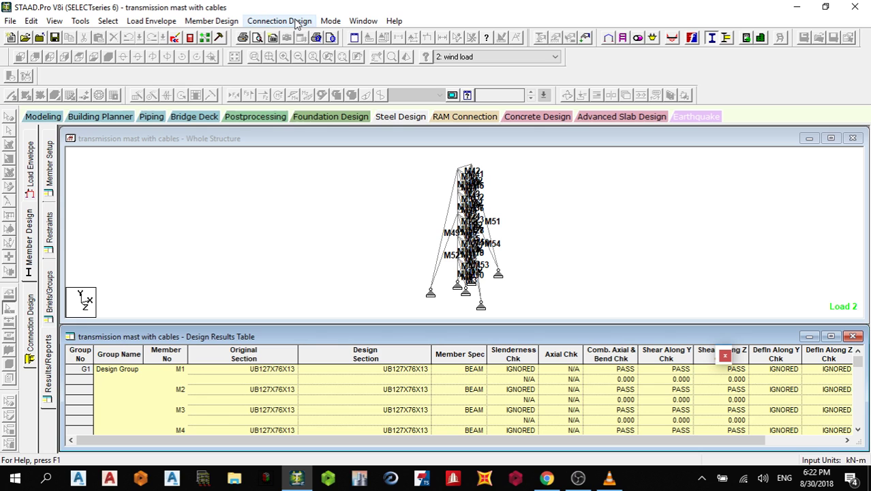
Run single-step member selection, resizing M1 to UB152X89X16, M2 UB254X146X31, M3 UB203X102X23.
{"action": "left_click", "coordinate": [208, 21]}
{"action": "left_click", "coordinate": [235, 189]}
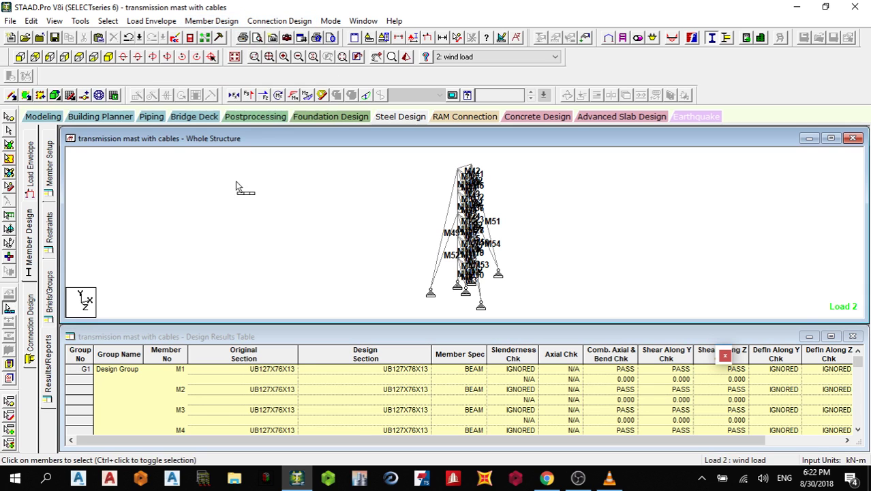
{"action": "left_click", "coordinate": [205, 21]}
{"action": "mouse_move", "coordinate": [327, 92]}
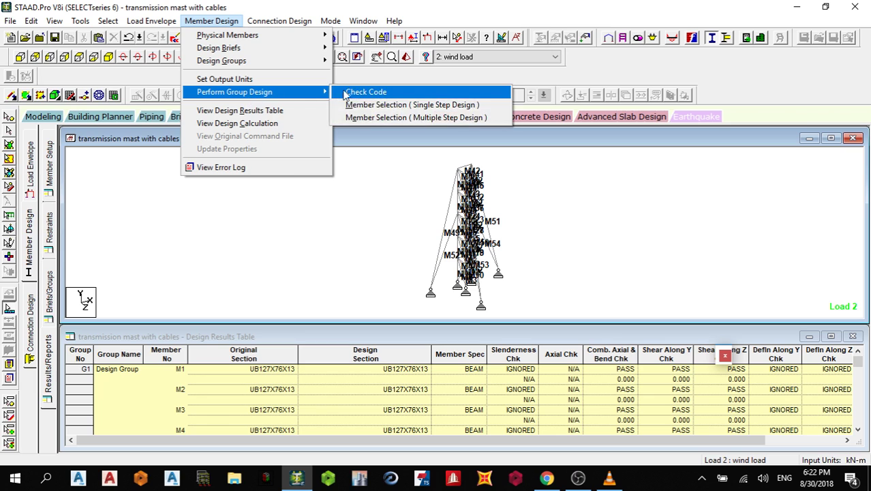
{"action": "left_click", "coordinate": [370, 106]}
{"action": "left_click", "coordinate": [504, 271]}
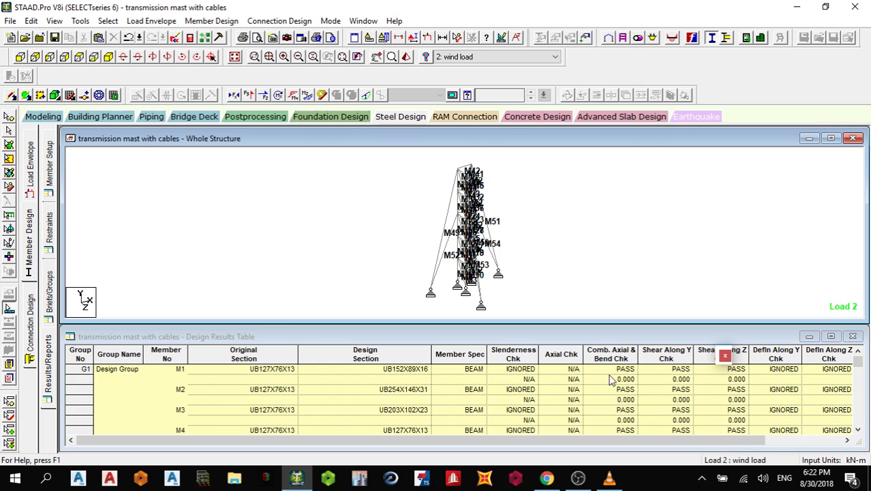
{"action": "scroll", "coordinate": [610, 385], "scroll_direction": "down", "scroll_amount": 1}
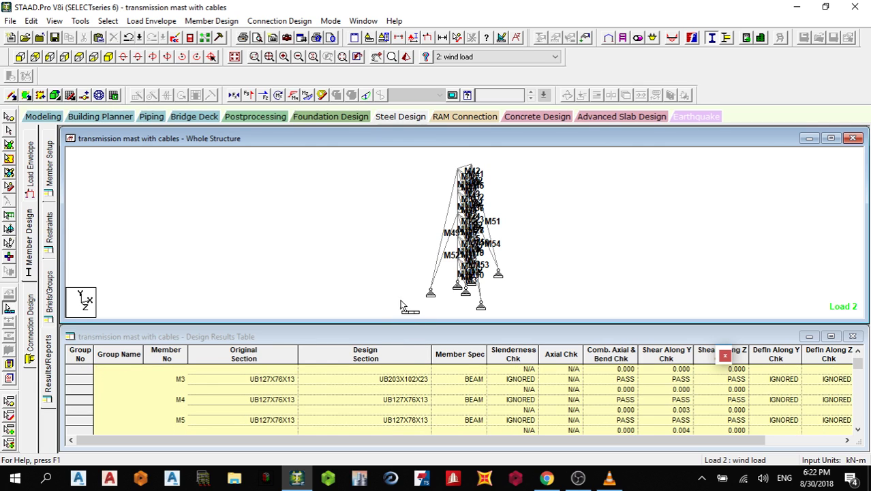